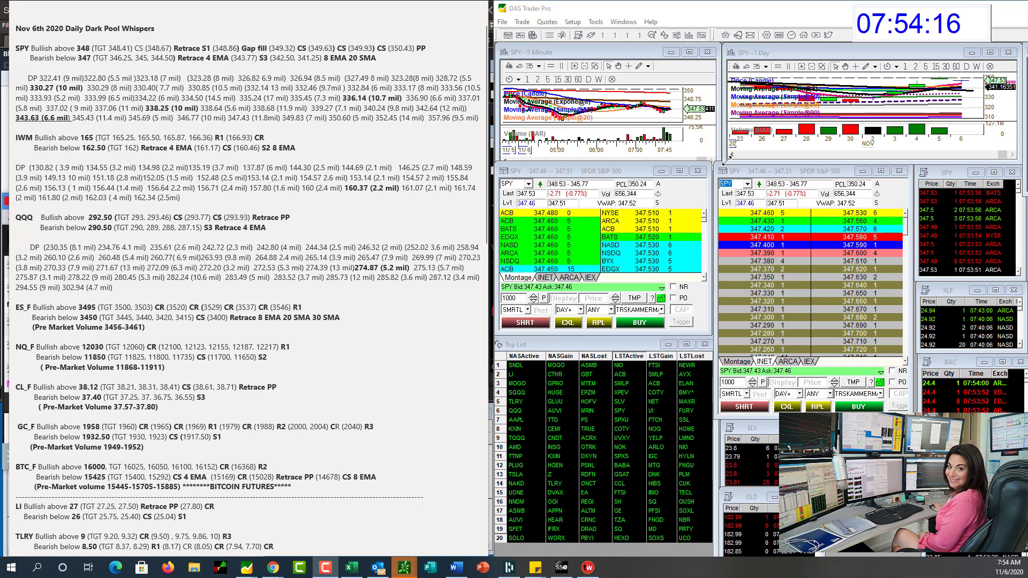
# Enlarge the SPY one-day chart window and mark the latest price action on the one-day and five-minute charts.
pyautogui.moveTo(726, 161); pyautogui.dragTo(712, 332)
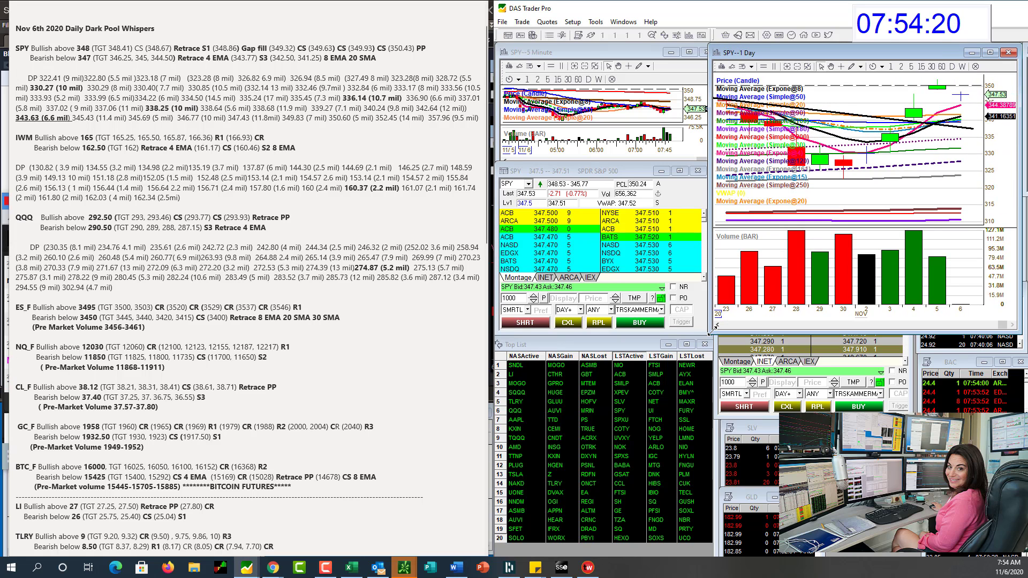
pyautogui.moveTo(711, 332); pyautogui.dragTo(723, 329)
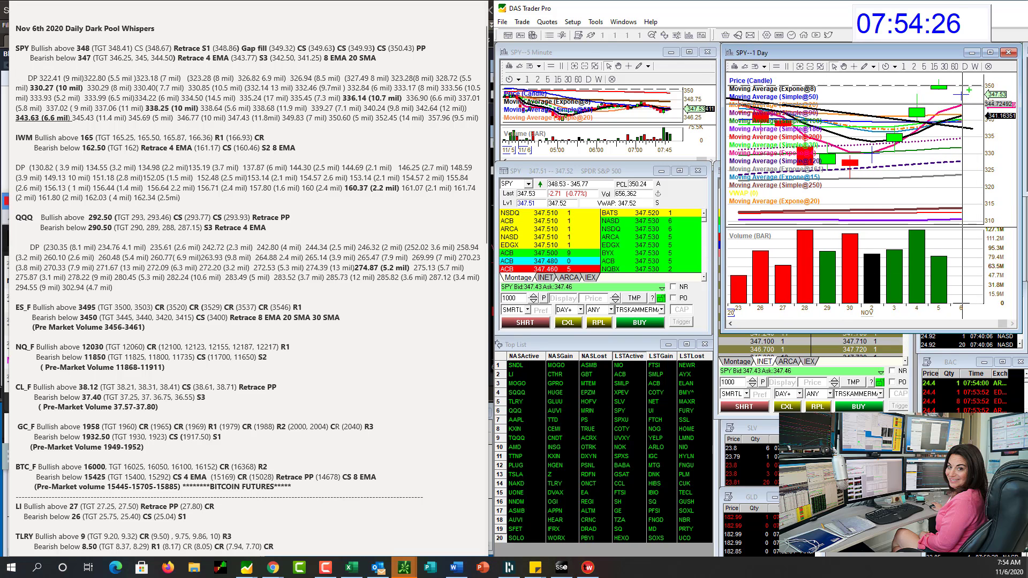
pyautogui.moveTo(965, 90); pyautogui.dragTo(959, 101)
pyautogui.moveTo(669, 90)
pyautogui.mouseDown()
pyautogui.moveTo(655, 100)
pyautogui.moveTo(680, 99)
pyautogui.mouseUp()
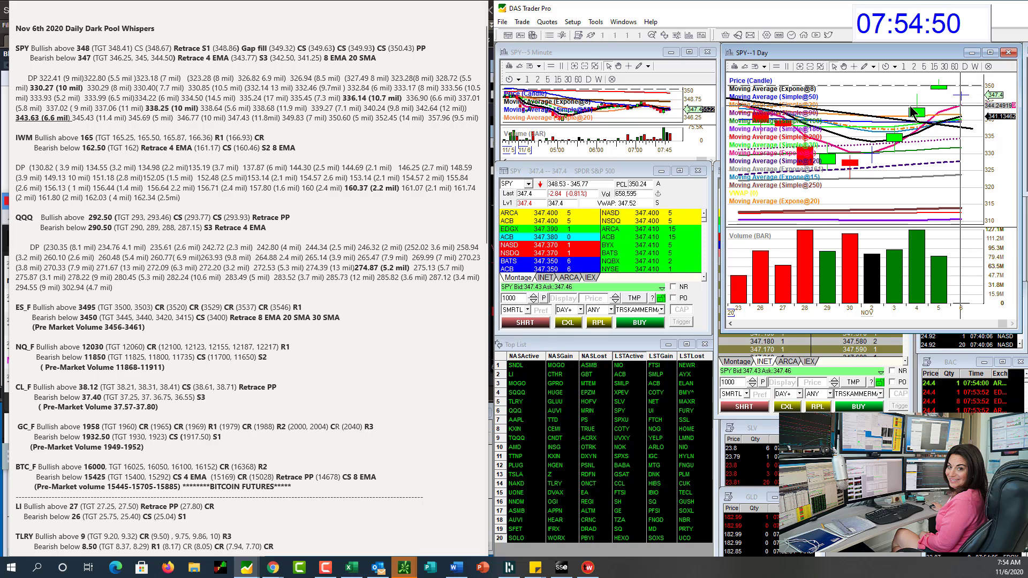
# Highlight "Retrace 4 EMA" and "8 EMA 20 SMA" in the SPY bearish notes, sketching and clearing a mark beside the latest daily candle.
pyautogui.moveTo(173, 59); pyautogui.dragTo(231, 61)
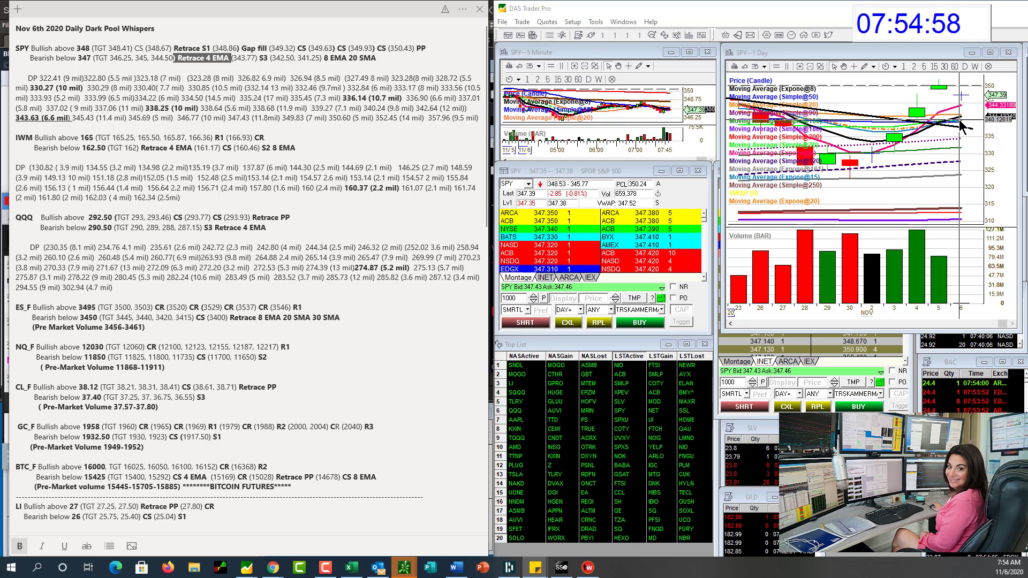
pyautogui.moveTo(323, 59); pyautogui.dragTo(377, 60)
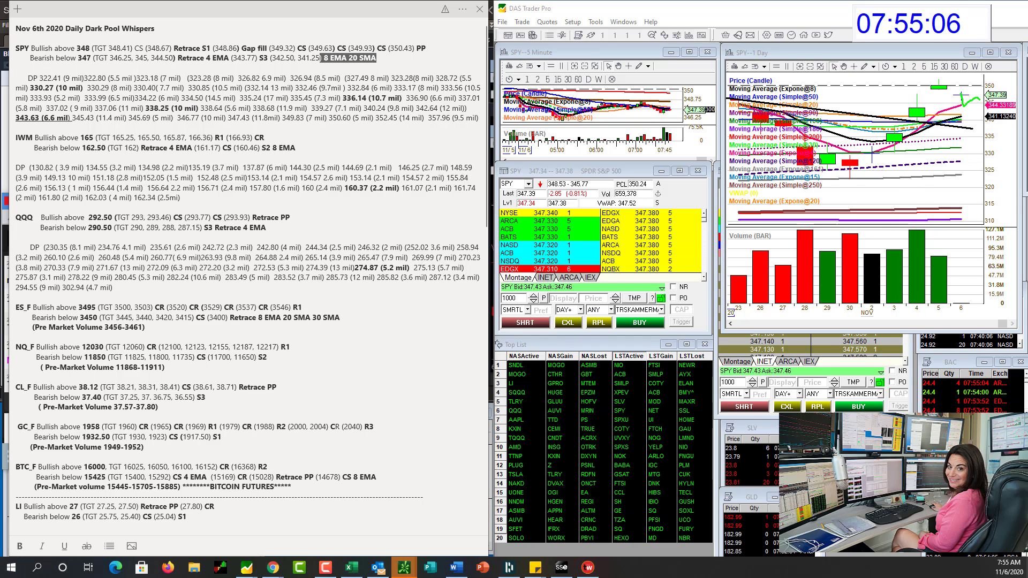
pyautogui.moveTo(975, 97); pyautogui.dragTo(979, 114)
pyautogui.press('Delete')
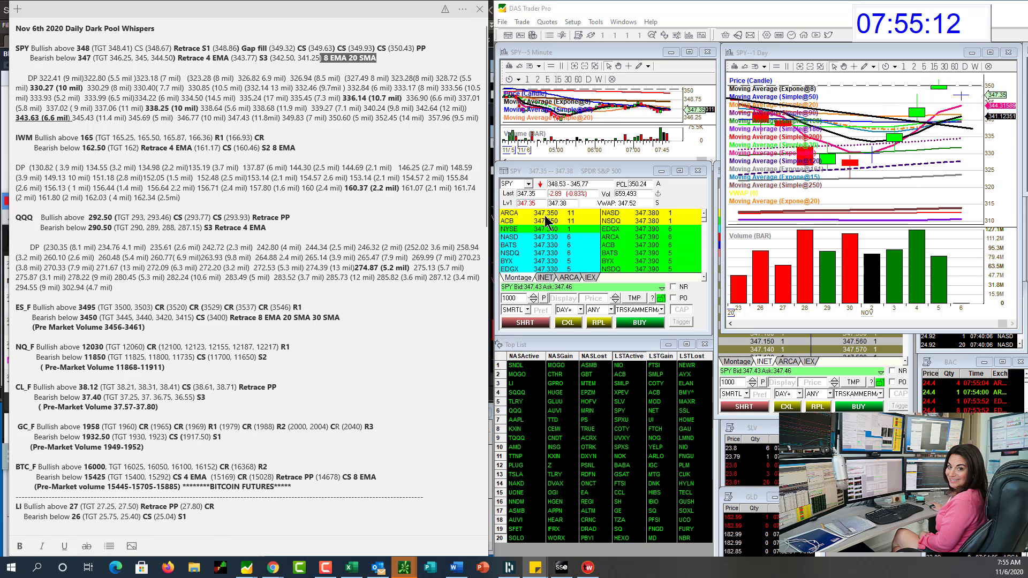
# Load IWM and after it QQQ in the linked montage to review their five-minute and one-day charts.
pyautogui.click(522, 183)
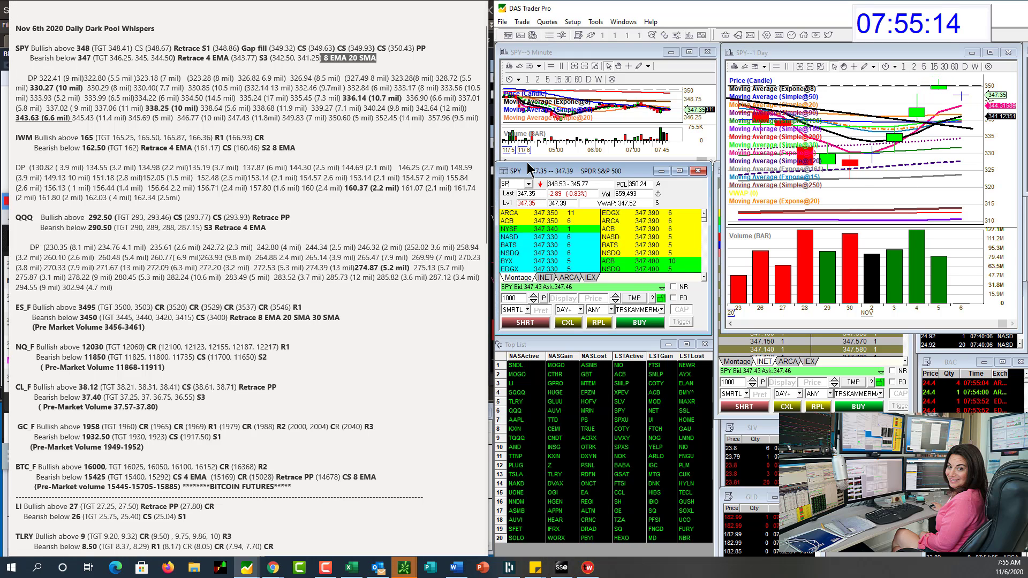
pyautogui.write('IWM')
pyautogui.press('Return')
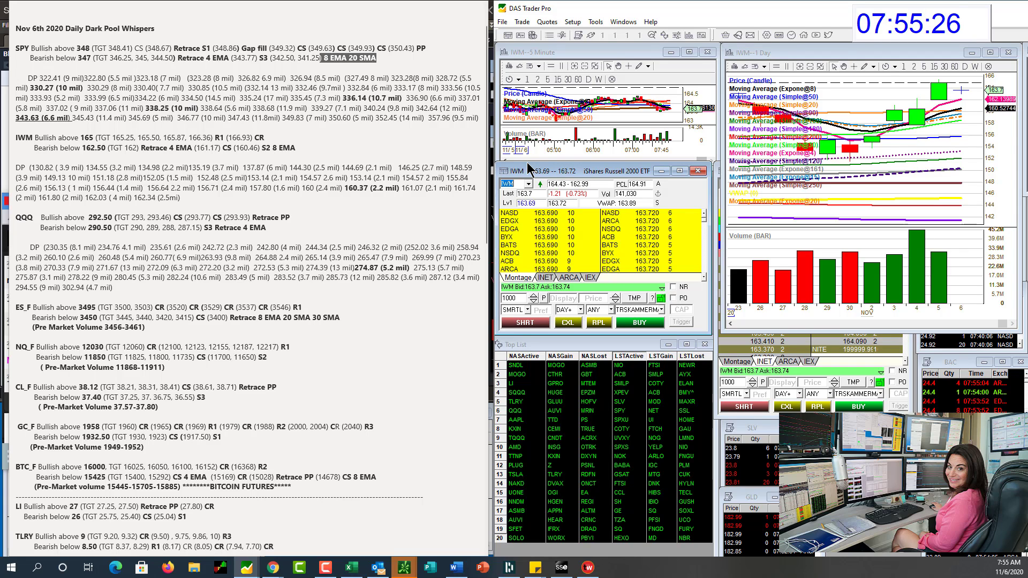
pyautogui.write('QQQ')
pyautogui.press('Return')
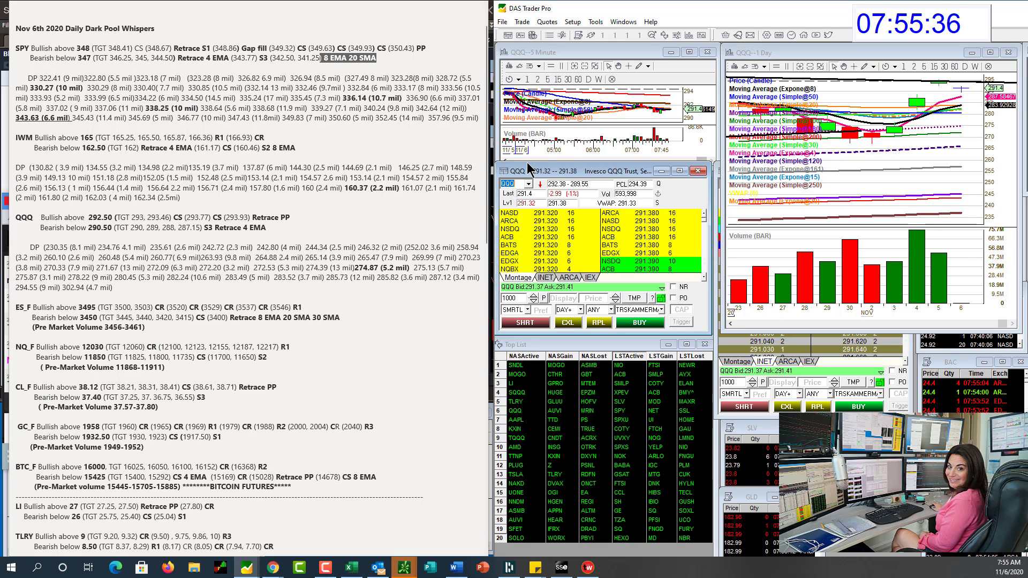
# Load the index futures #ES and after it #NQ in the linked montage, marking the latest candles on the #NQ one-day chart.
pyautogui.write('#ES')
pyautogui.press('Return')
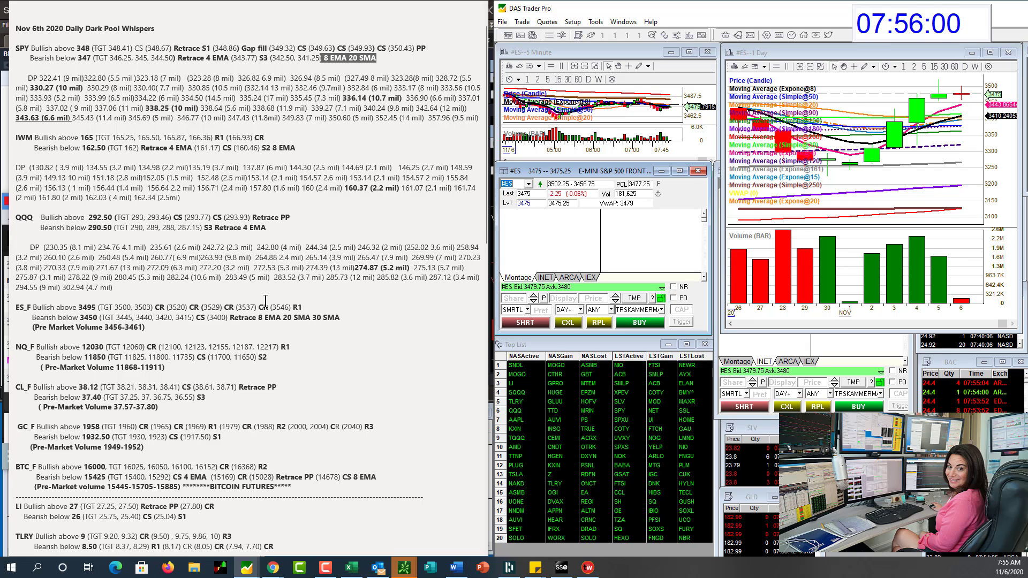
pyautogui.click(523, 184)
pyautogui.press('BackSpace')
pyautogui.press('BackSpace')
pyautogui.write('NQ')
pyautogui.press('Return')
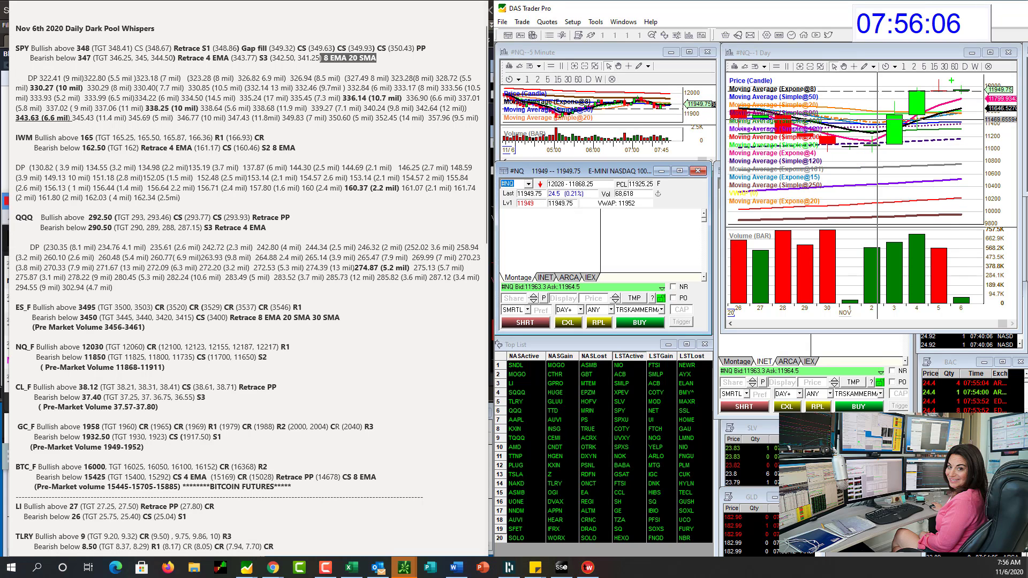
pyautogui.moveTo(940, 78)
pyautogui.mouseDown()
pyautogui.moveTo(927, 94)
pyautogui.moveTo(949, 81)
pyautogui.mouseUp()
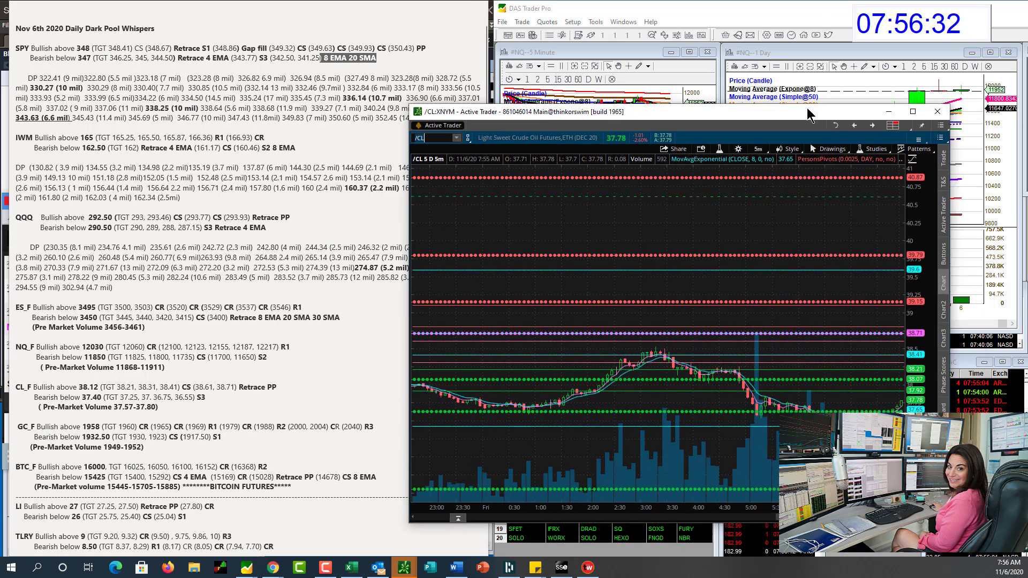
# Move the thinkorswim crude oil chart window higher on the screen and change its symbol to gold futures, /GC.
pyautogui.moveTo(821, 110); pyautogui.dragTo(801, 79)
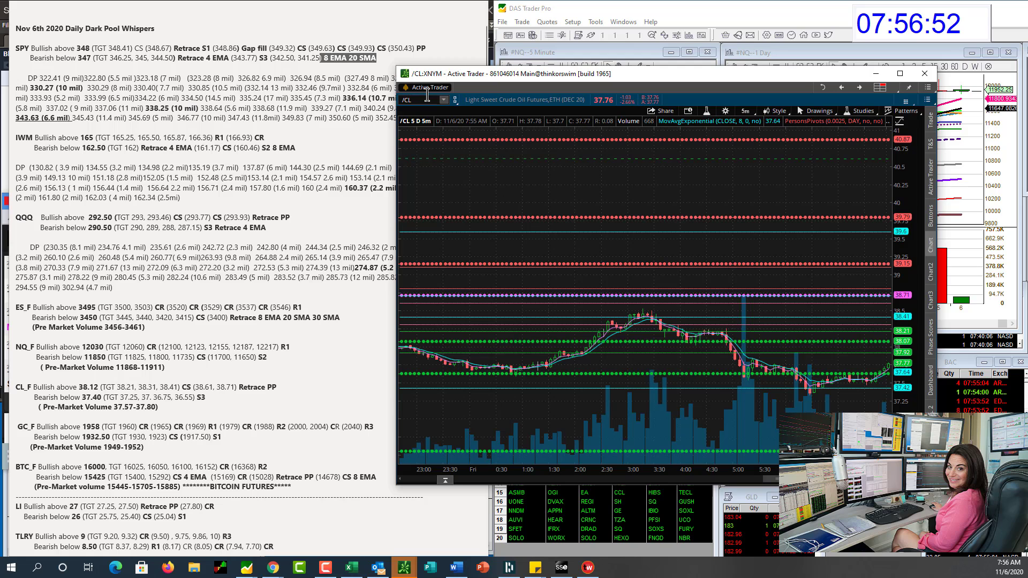
pyautogui.write('GC')
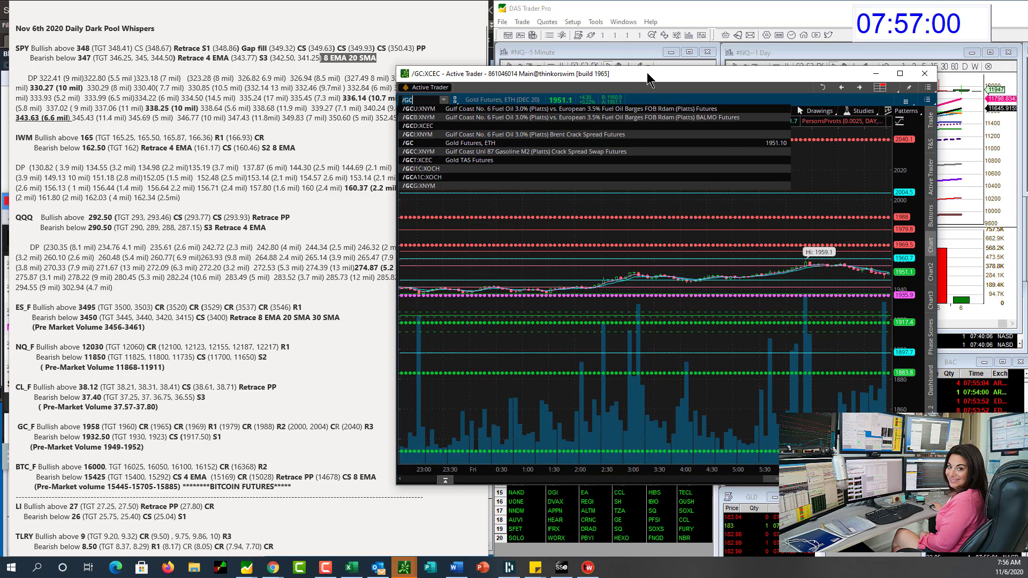
pyautogui.press('Return')
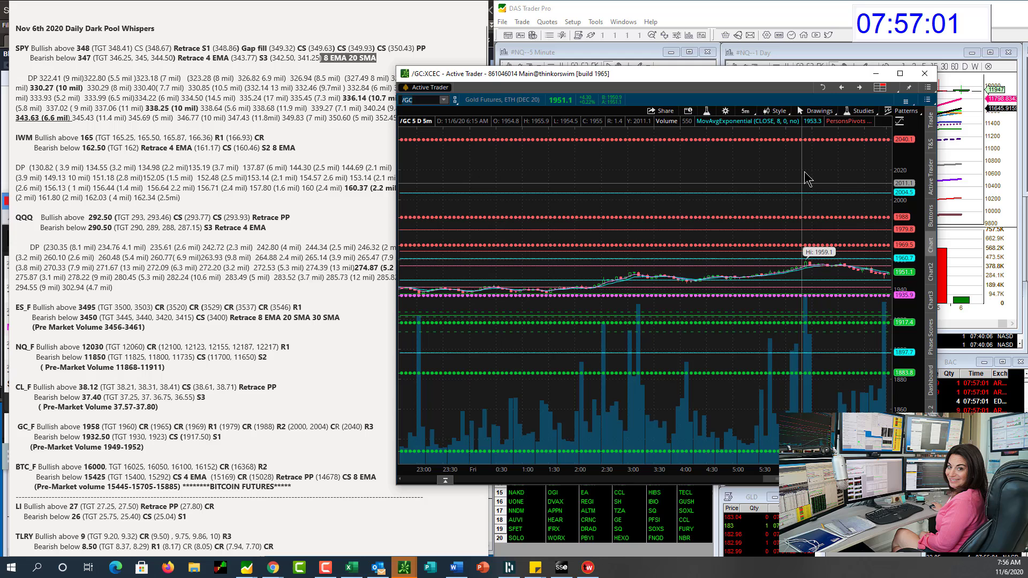
# Switch the gold futures chart to the 20-year weekly time frame and examine its most recent candles.
pyautogui.click(745, 111)
pyautogui.click(701, 234)
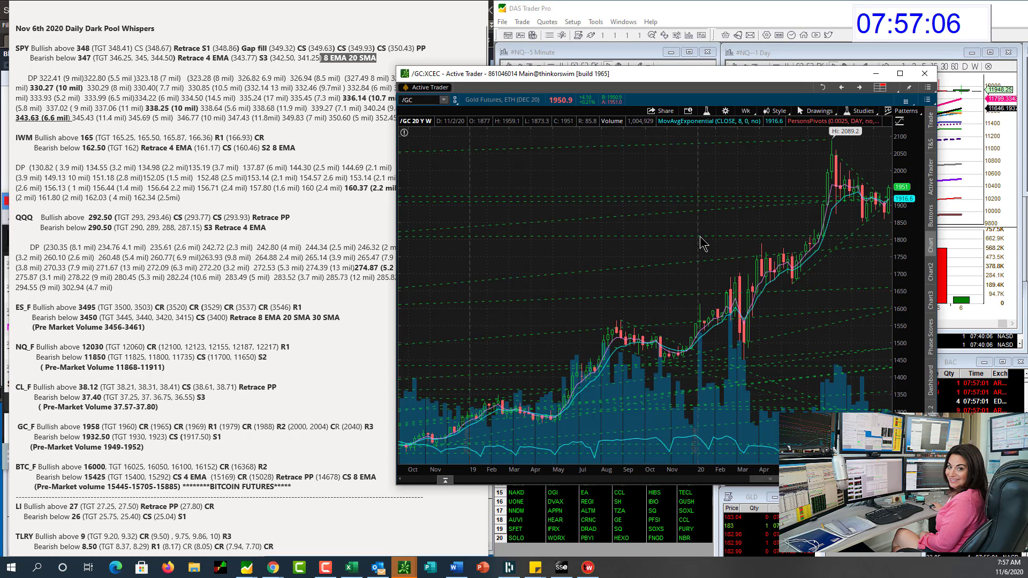
pyautogui.scroll(3, 703, 244)
pyautogui.scroll(3, 883, 264)
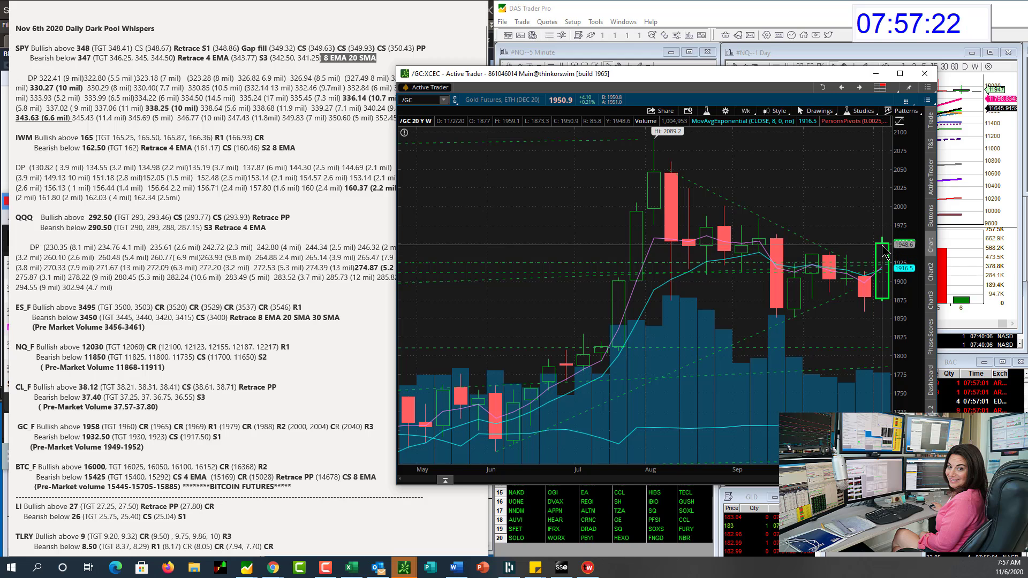
# Return the chart to the 5-day, 5-minute time frame and load Bitcoin futures, /BTC, showing the early-morning bars.
pyautogui.click(746, 111)
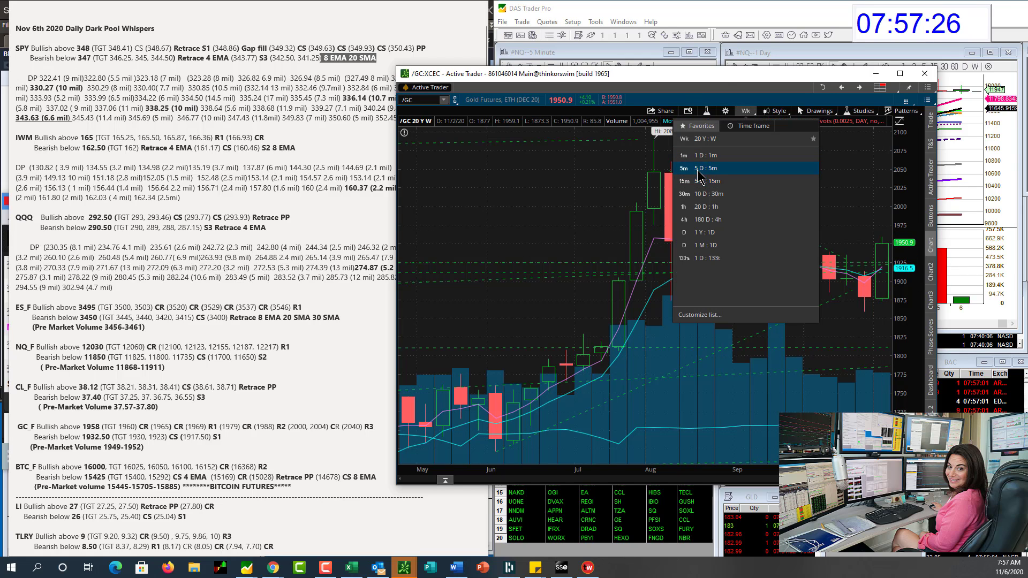
pyautogui.click(699, 175)
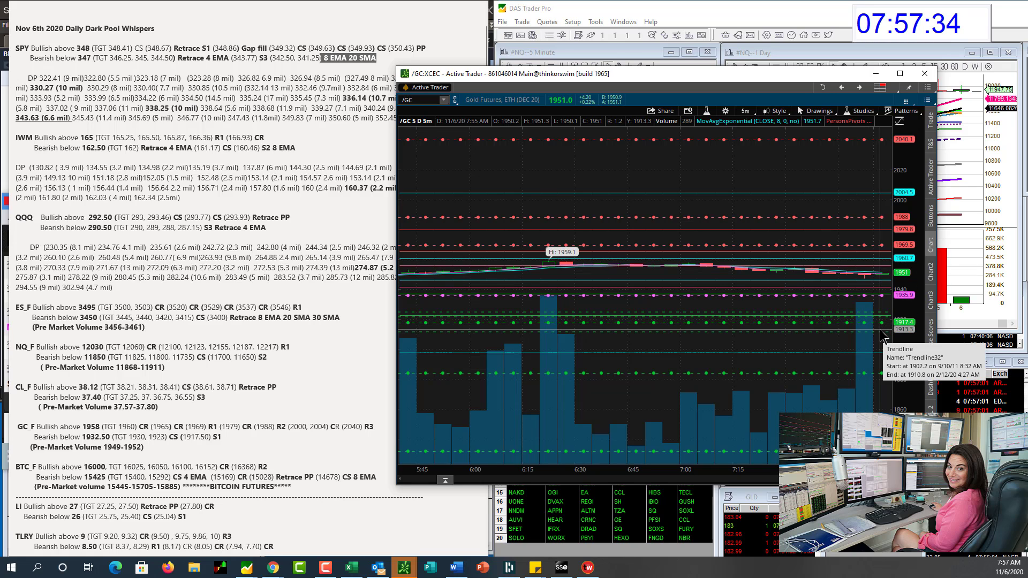
pyautogui.click(427, 102)
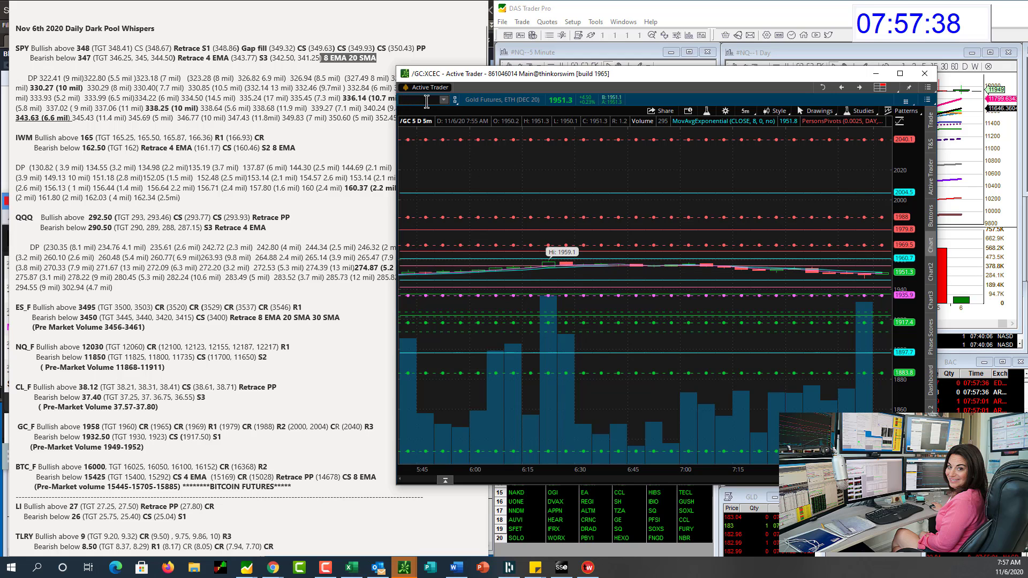
pyautogui.write('/BTC')
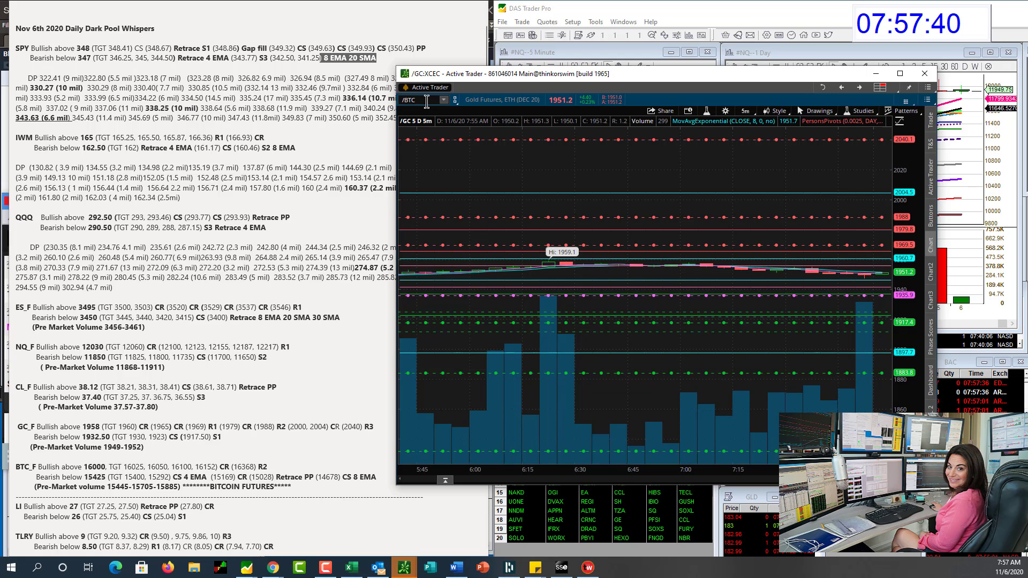
pyautogui.press('Return')
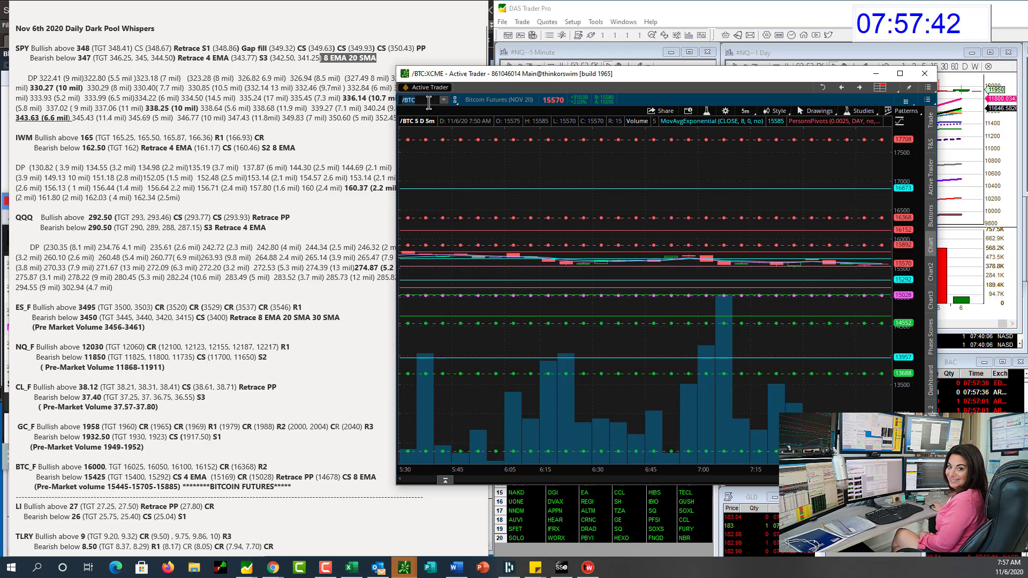
pyautogui.scroll(-2, 848, 441)
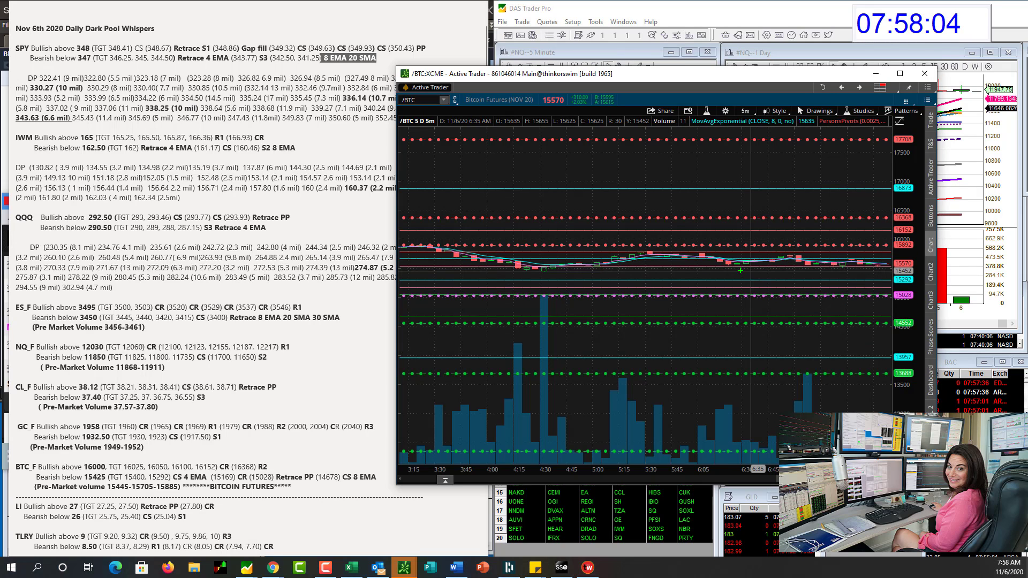
# Circle the tallest volume bar and its candle on the Bitcoin chart, mark the following highs and lows, and clear the drawings.
pyautogui.moveTo(532, 346)
pyautogui.mouseDown()
pyautogui.moveTo(534, 436)
pyautogui.moveTo(552, 432)
pyautogui.moveTo(563, 321)
pyautogui.moveTo(546, 266)
pyautogui.mouseUp()
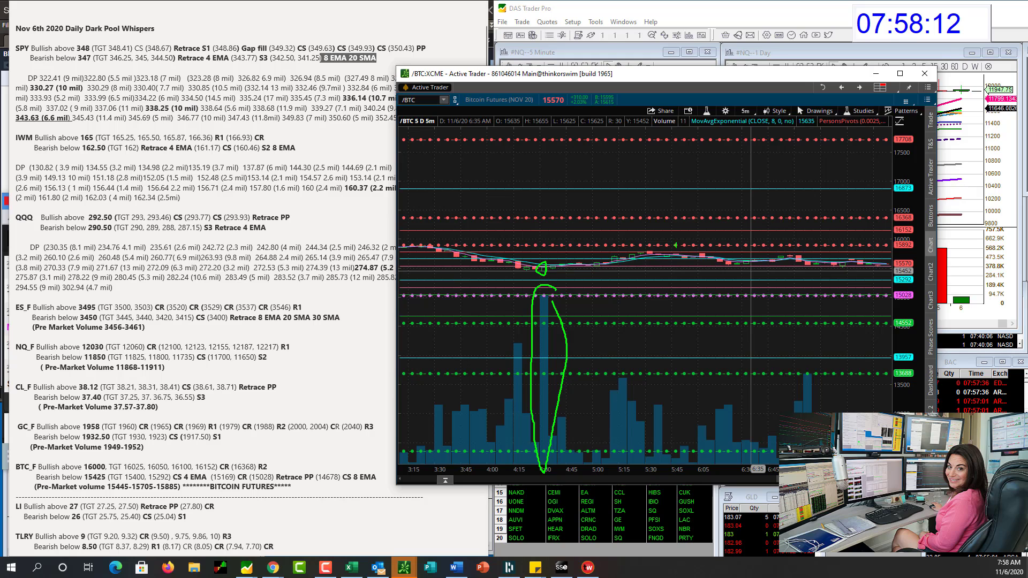
pyautogui.moveTo(643, 245); pyautogui.dragTo(649, 253)
pyautogui.moveTo(806, 275)
pyautogui.mouseDown()
pyautogui.moveTo(841, 263)
pyautogui.moveTo(887, 275)
pyautogui.moveTo(889, 287)
pyautogui.mouseUp()
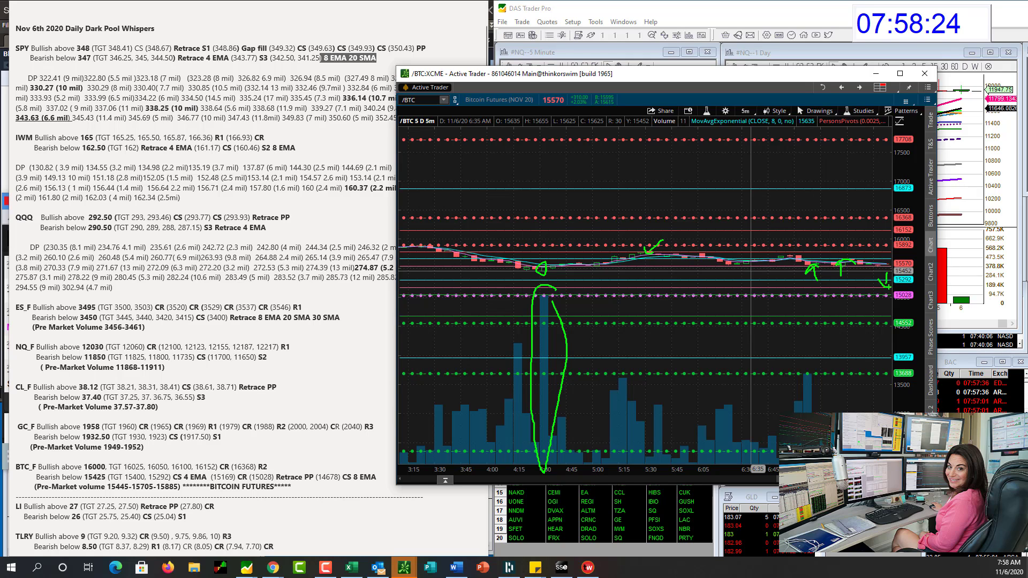
pyautogui.moveTo(868, 226); pyautogui.dragTo(889, 220)
pyautogui.press('Escape')
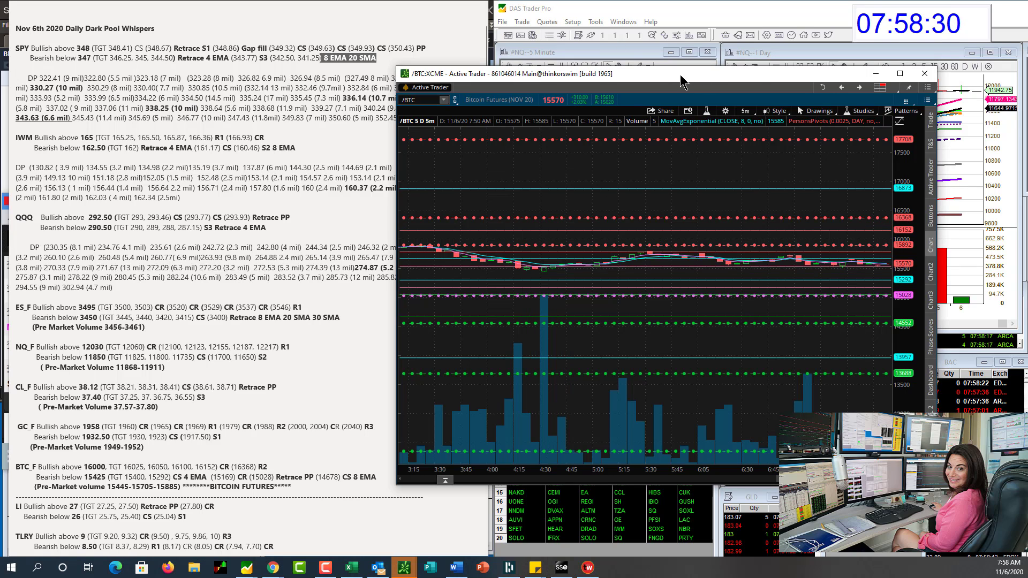
# Switch back to DAS Trader Pro, bring the LI entry of the notes into view and load LI in the linked montage.
pyautogui.press('super+Down')
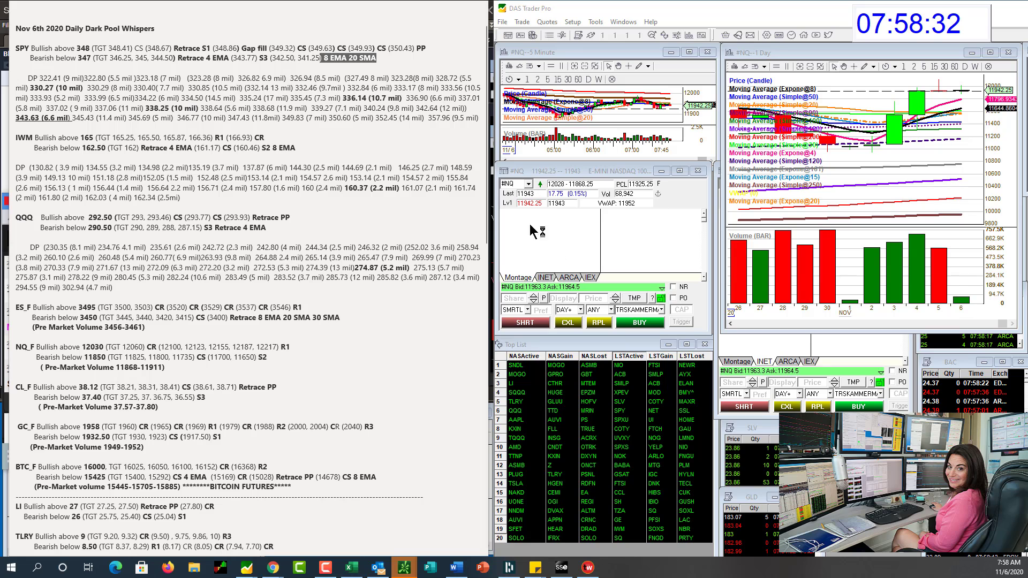
pyautogui.scroll(-10, 349, 244)
pyautogui.scroll(-3, 349, 245)
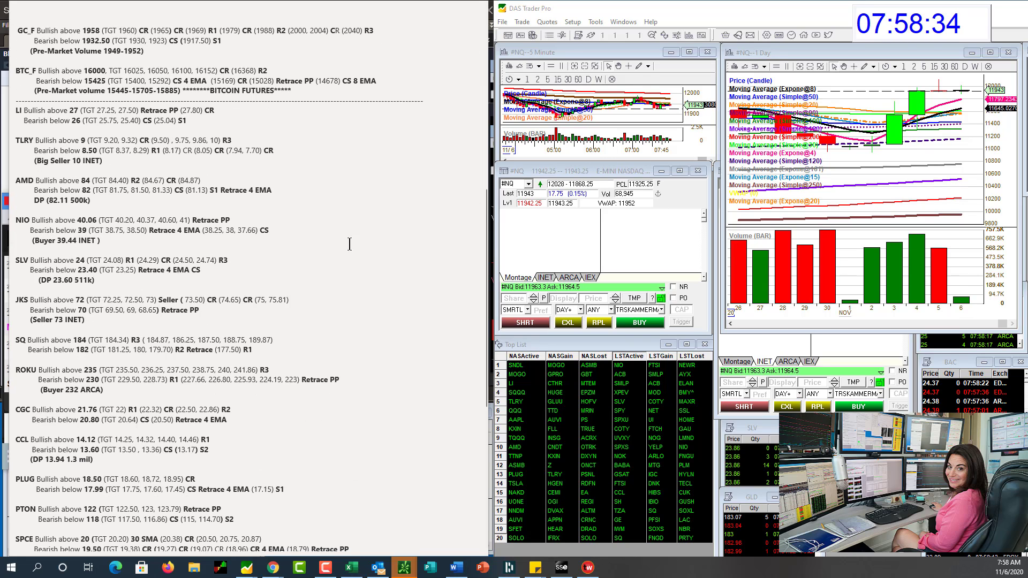
pyautogui.click(520, 184)
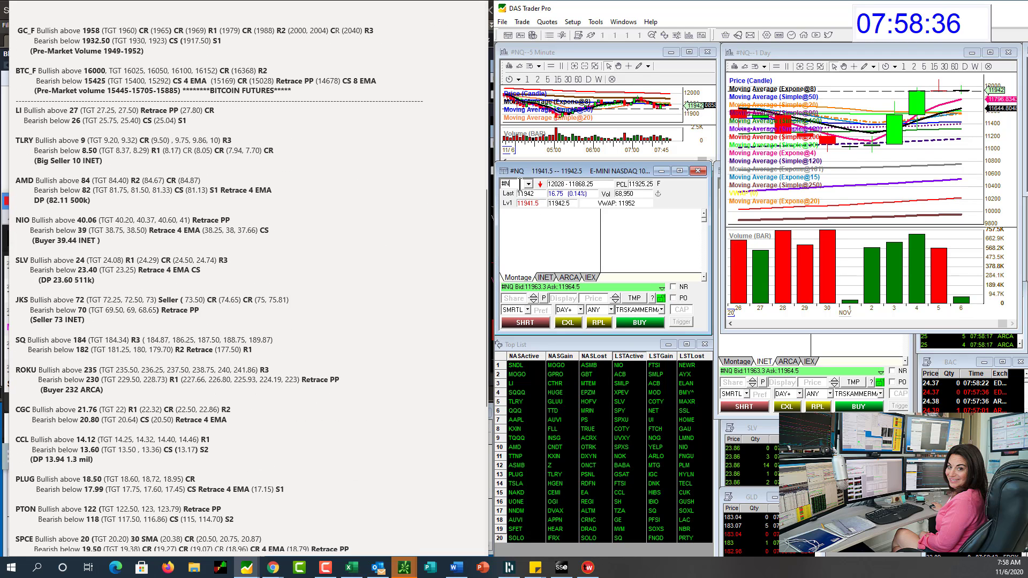
pyautogui.write('LI')
pyautogui.press('Return')
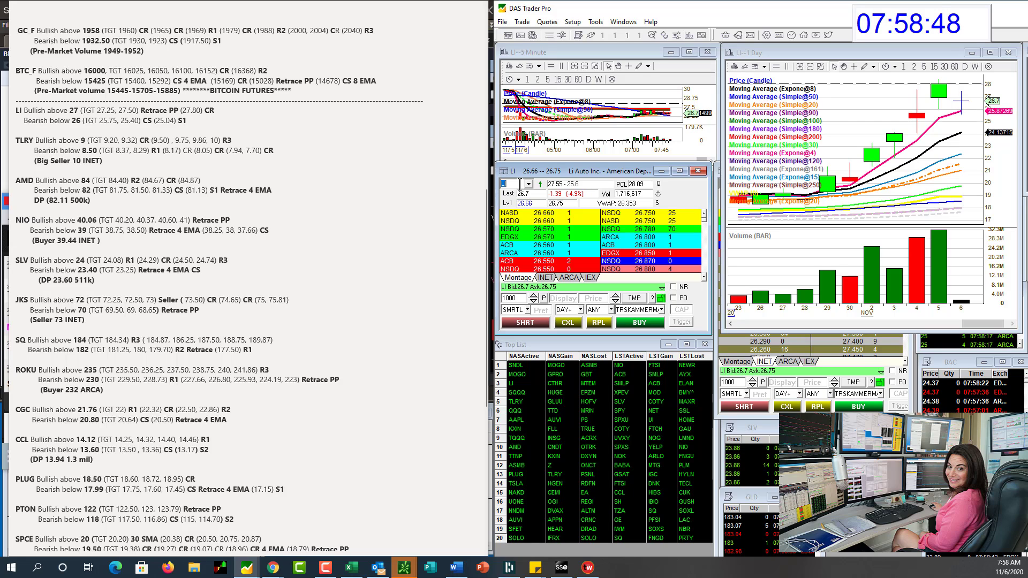
# Load TLRY in the linked montage to compare its charts with the noted price levels.
pyautogui.click(513, 185)
pyautogui.write('TLRY')
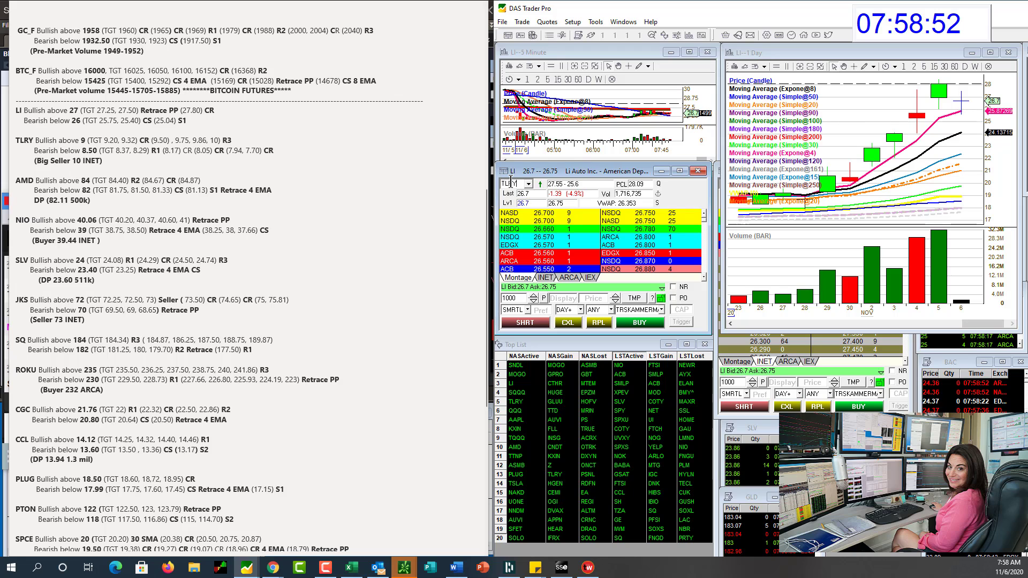
pyautogui.press('Return')
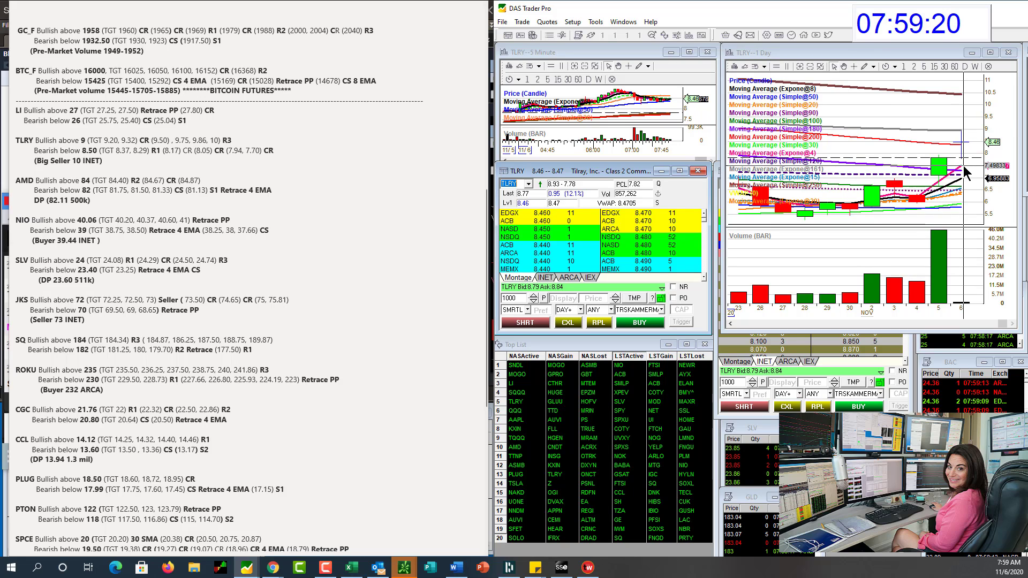
# Replace the montage symbol with AMD to review its five-minute and one-day charts.
pyautogui.click(521, 184)
pyautogui.press('BackSpace')
pyautogui.press('BackSpace')
pyautogui.press('BackSpace')
pyautogui.press('BackSpace')
pyautogui.write('AMD')
pyautogui.press('Return')
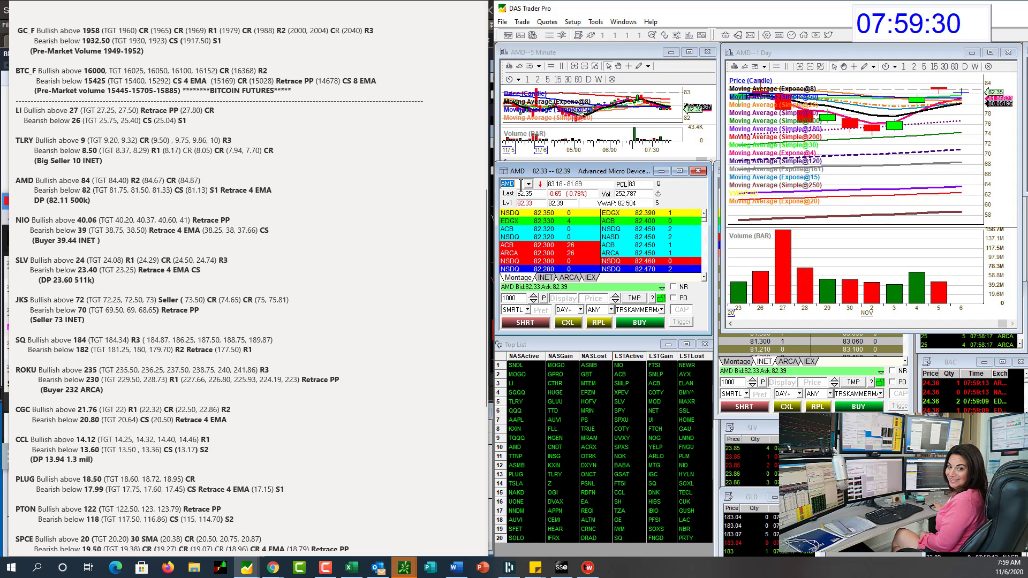
# Load NIO in the linked montage and sketch a rising zigzag along its November candles on the one-day chart.
pyautogui.write('NIO')
pyautogui.press('Return')
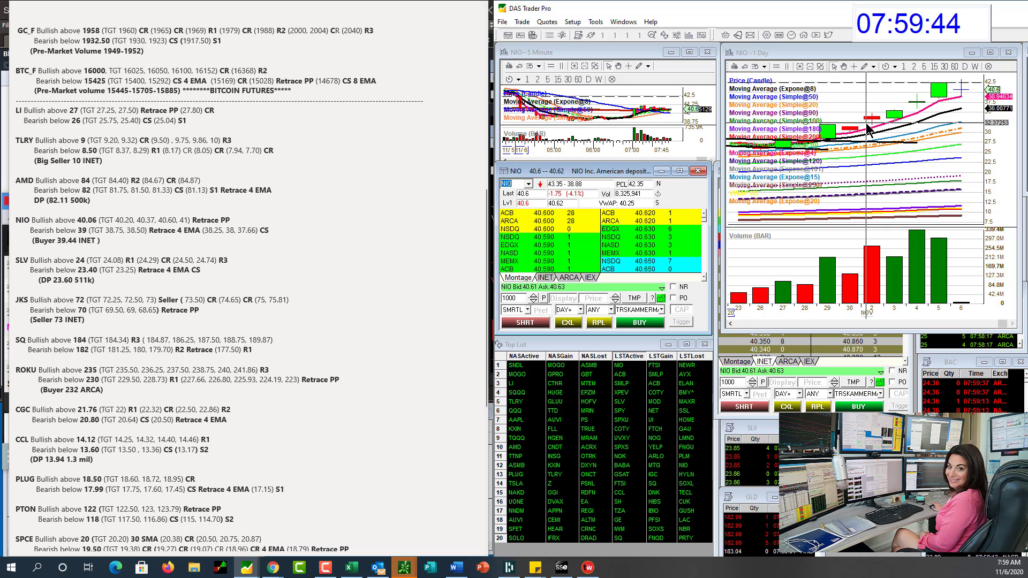
pyautogui.moveTo(894, 127)
pyautogui.mouseDown()
pyautogui.moveTo(913, 101)
pyautogui.moveTo(964, 95)
pyautogui.moveTo(986, 73)
pyautogui.mouseUp()
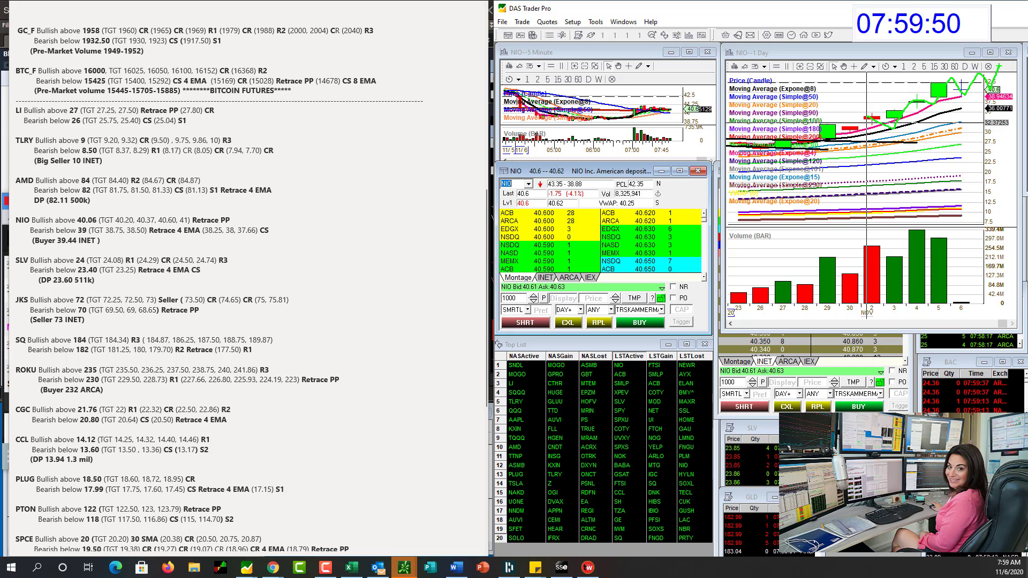
# Clear the zigzag sketch from the NIO one-day chart and load SLV in the linked montage.
pyautogui.press('Escape')
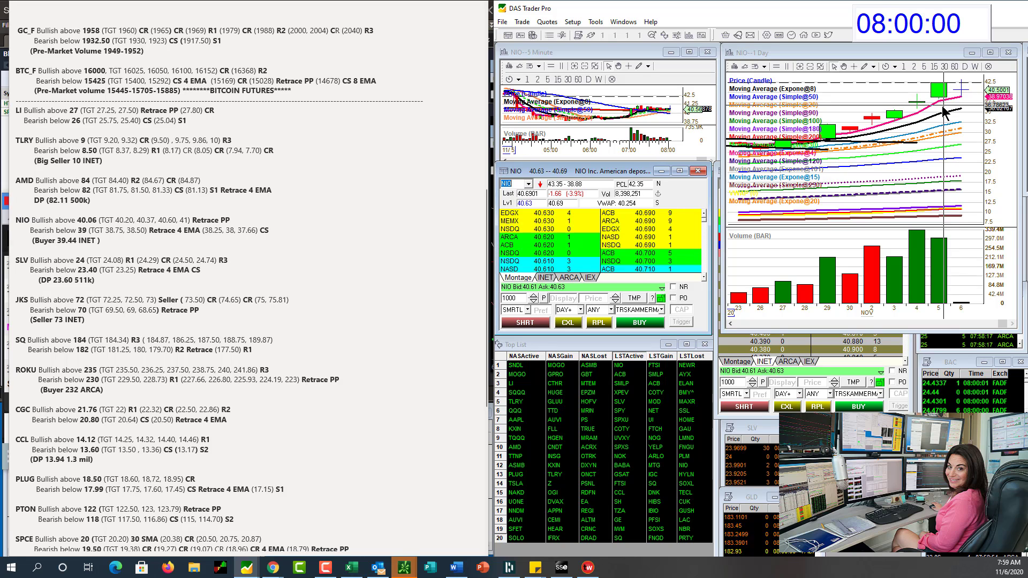
pyautogui.press('BackSpace')
pyautogui.write('SLV')
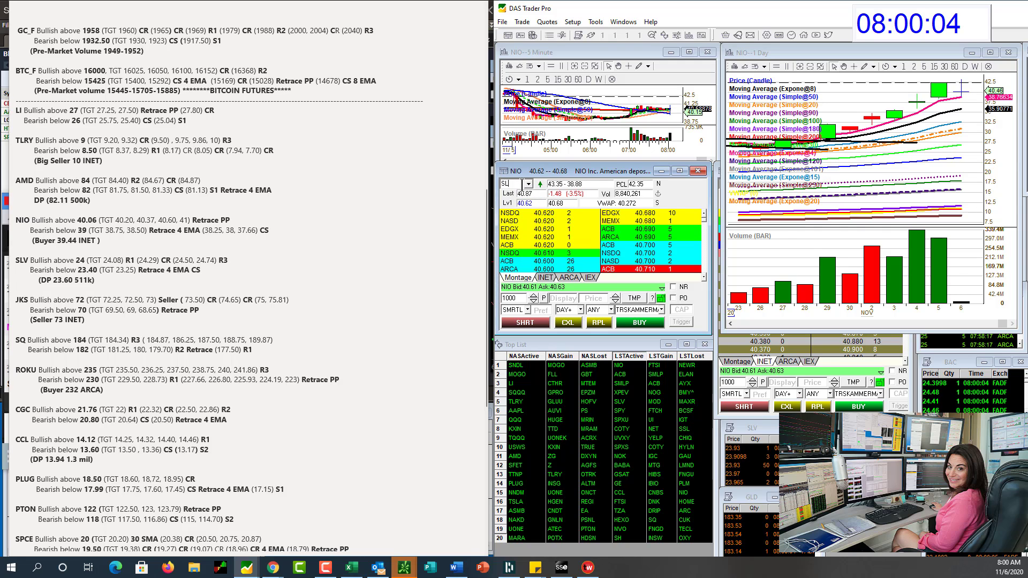
pyautogui.press('Return')
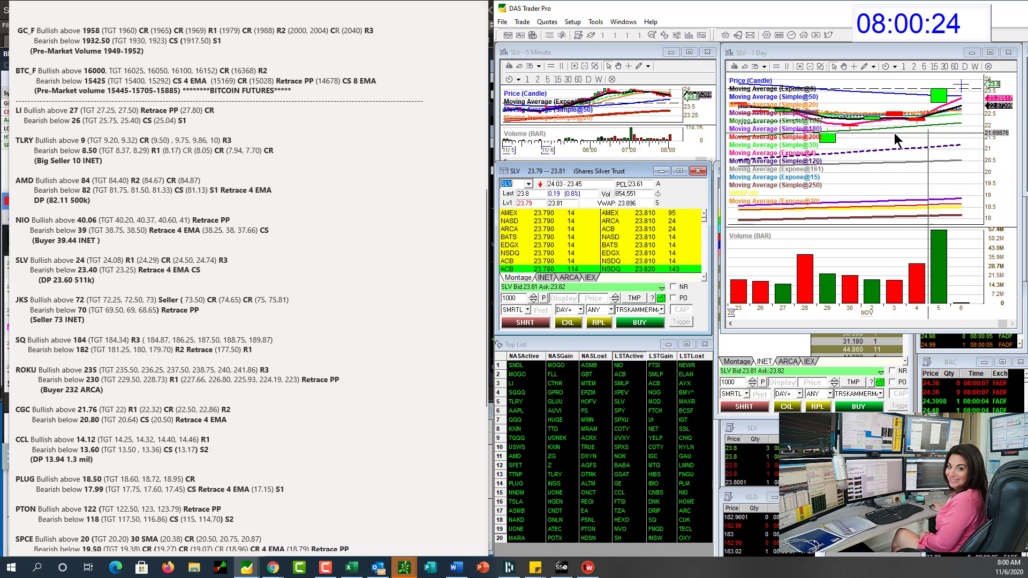
# Replace the montage symbol with JKS to compare its five-minute and one-day charts with the noted levels.
pyautogui.click(514, 183)
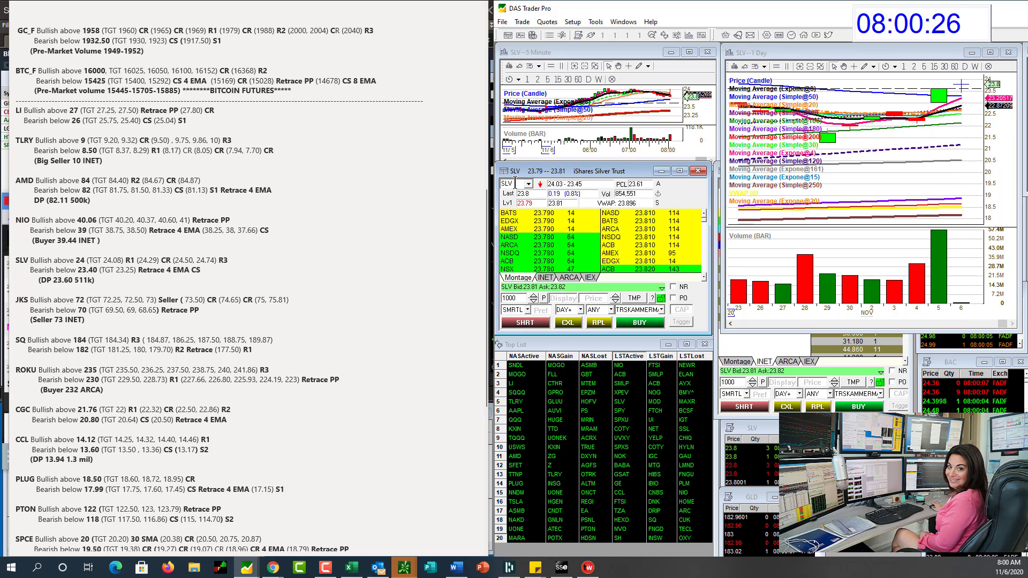
pyautogui.press('BackSpace')
pyautogui.press('BackSpace')
pyautogui.press('BackSpace')
pyautogui.write('JKS')
pyautogui.press('Return')
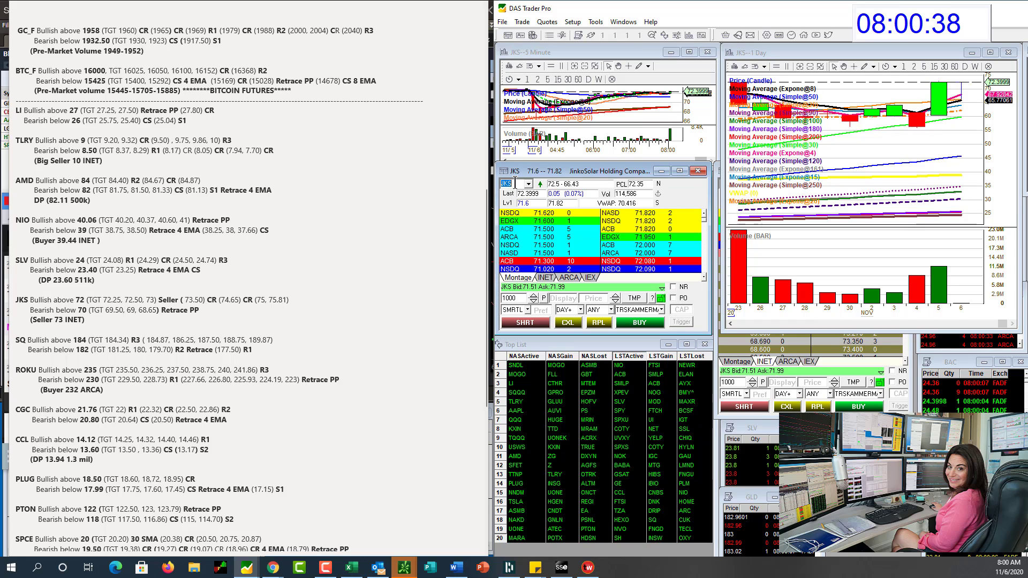
# Load SQ and ROKU one after the other in the linked montage to review their charts.
pyautogui.write('SQ')
pyautogui.press('Return')
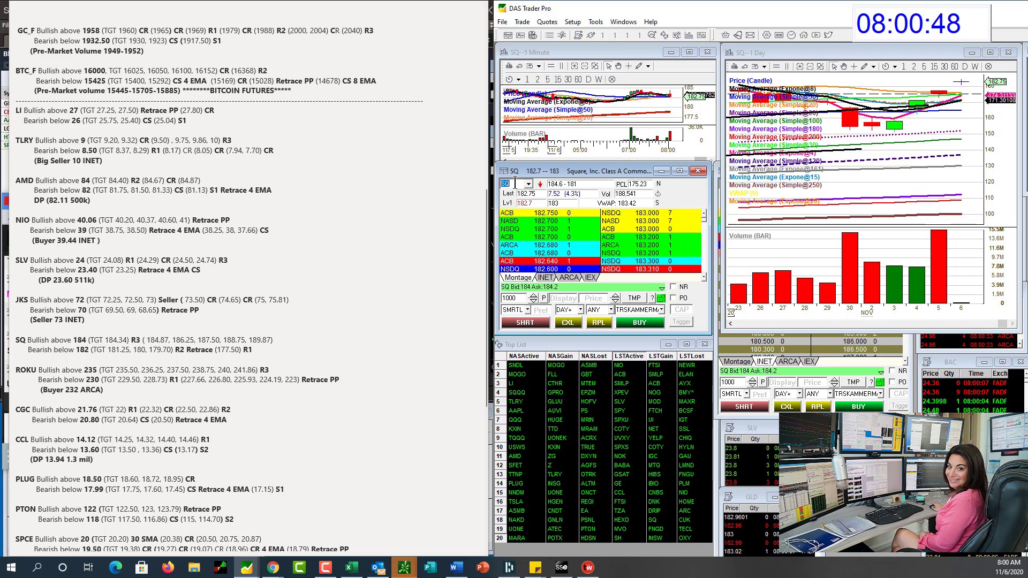
pyautogui.write('ROKU')
pyautogui.press('Return')
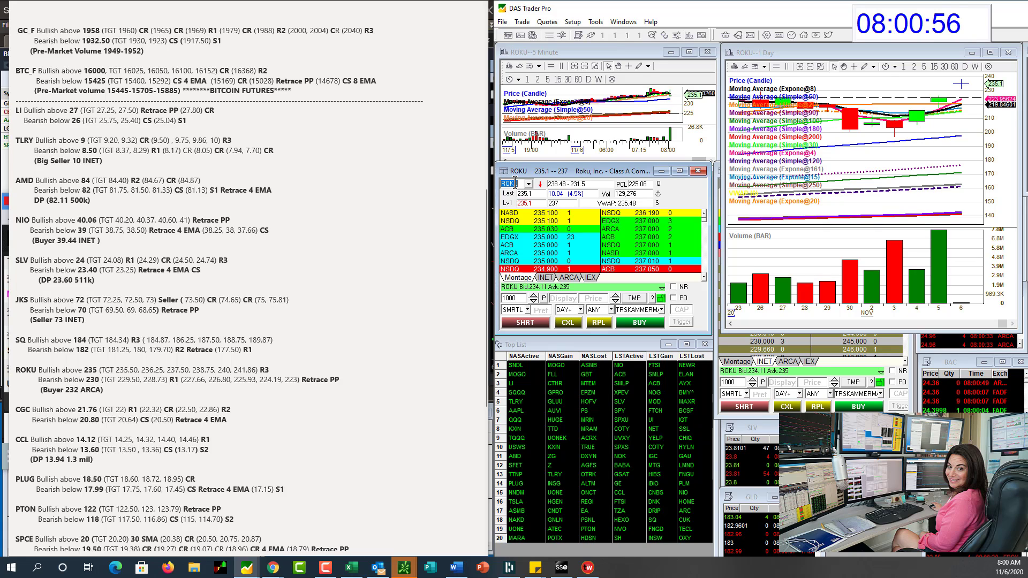
# Load CGC in the linked montage and extend its one-day chart back to before October.
pyautogui.write('GC')
pyautogui.press('Return')
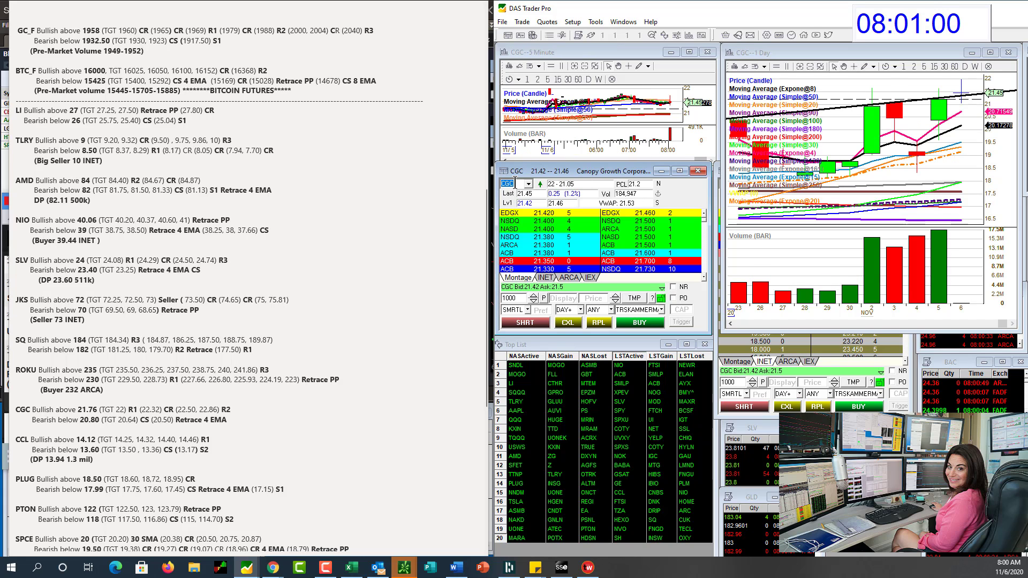
pyautogui.click(810, 67)
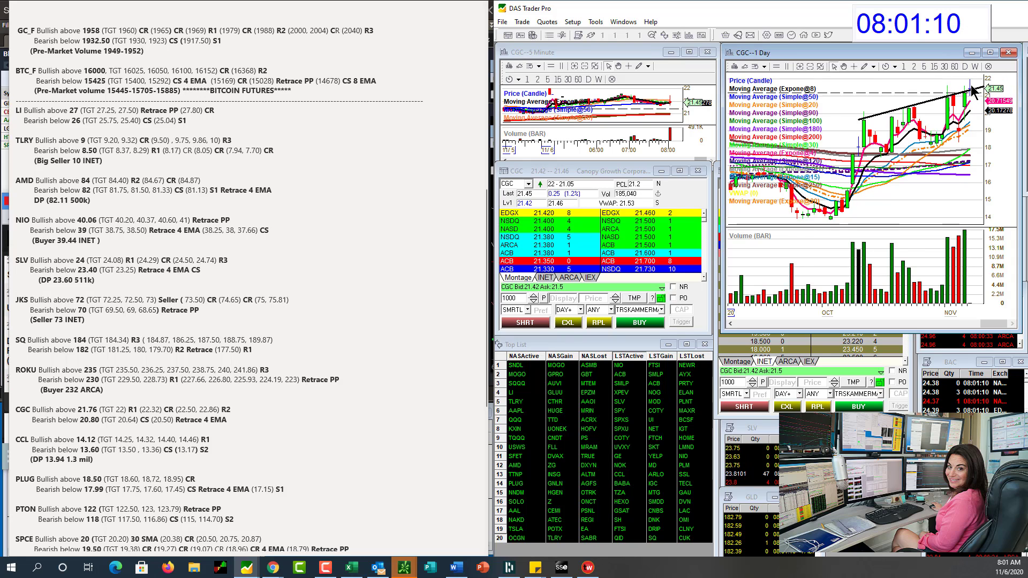
# Open the weekly chart of CGC, enlarge its window and extend the visible history over several years.
pyautogui.press('w')
pyautogui.moveTo(896, 173); pyautogui.dragTo(793, 235)
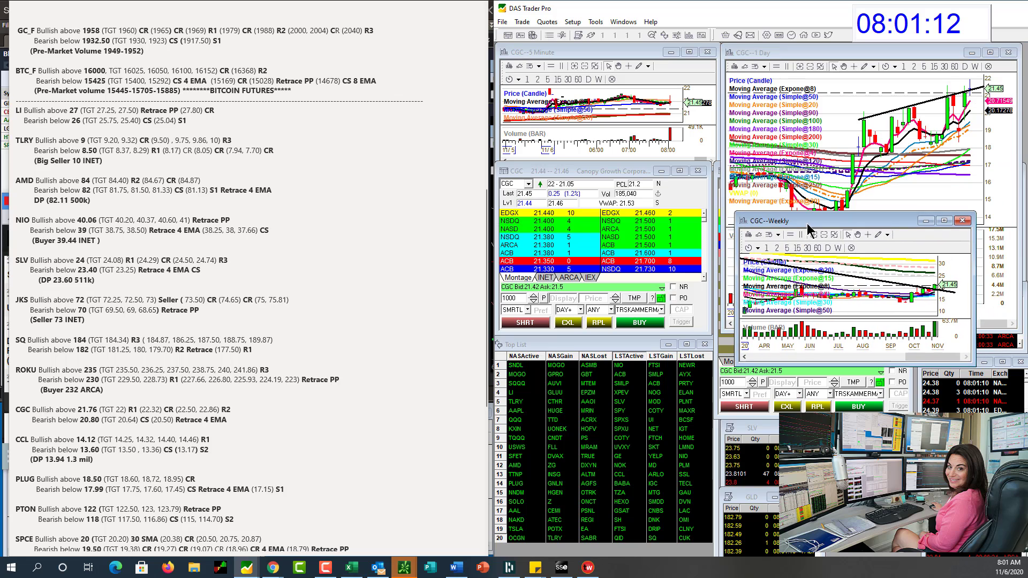
pyautogui.moveTo(737, 212); pyautogui.dragTo(562, 114)
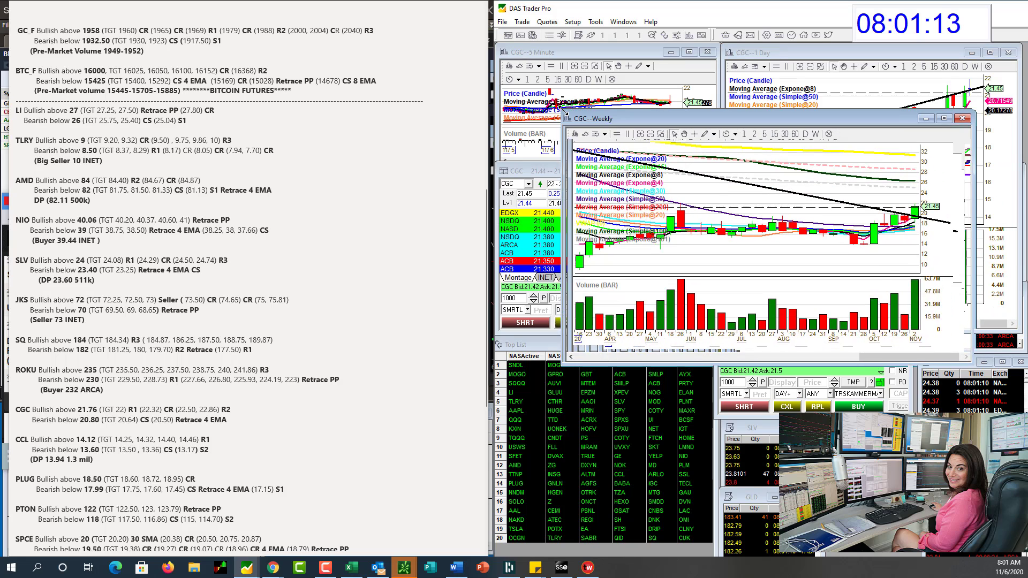
pyautogui.click(647, 133)
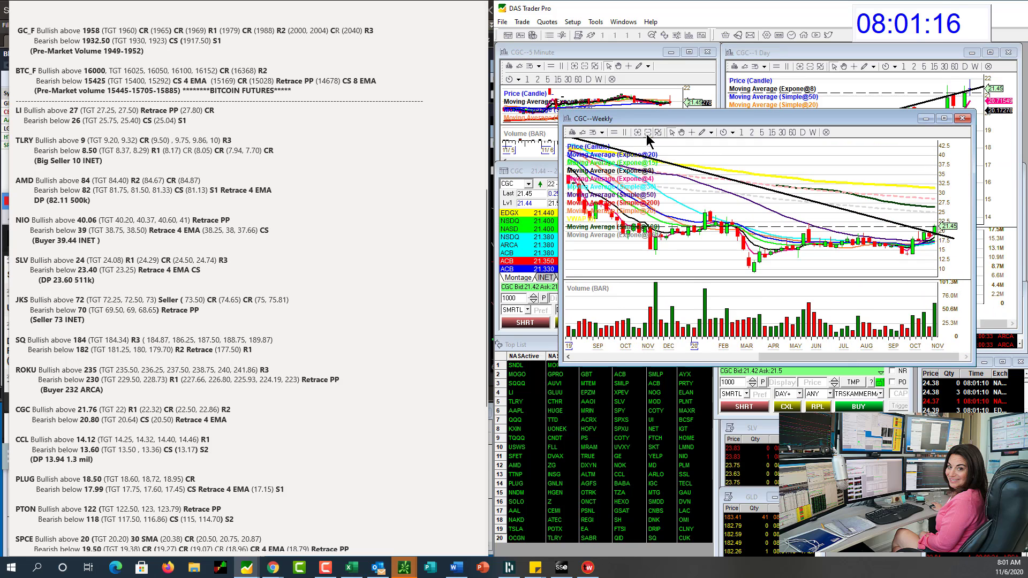
pyautogui.click(647, 133)
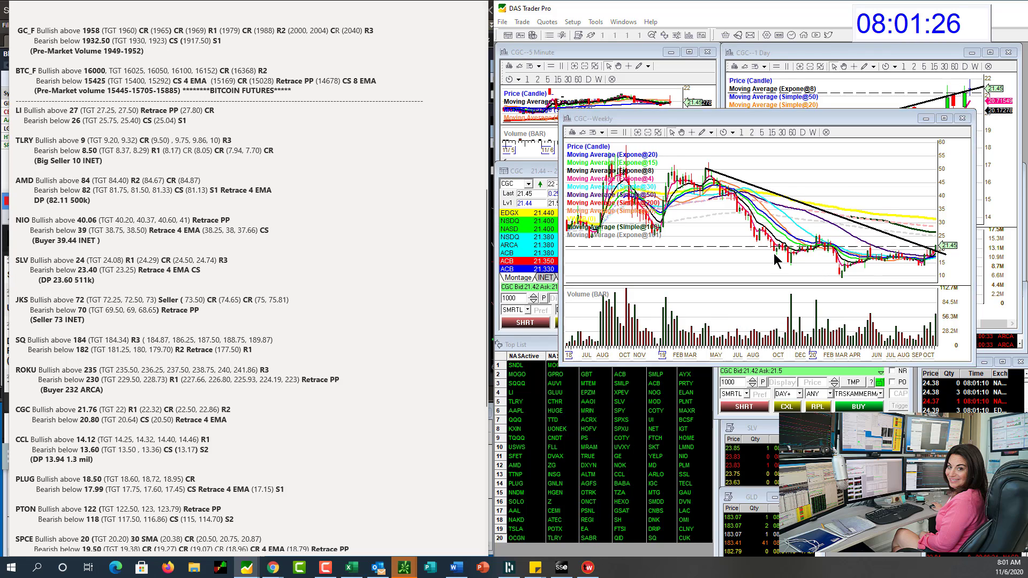
# Sketch a rounded curve beneath the recent CGC weekly lows, mark the latest volume bars, and close the weekly chart.
pyautogui.moveTo(769, 253)
pyautogui.mouseDown()
pyautogui.moveTo(791, 267)
pyautogui.moveTo(907, 273)
pyautogui.moveTo(945, 245)
pyautogui.mouseUp()
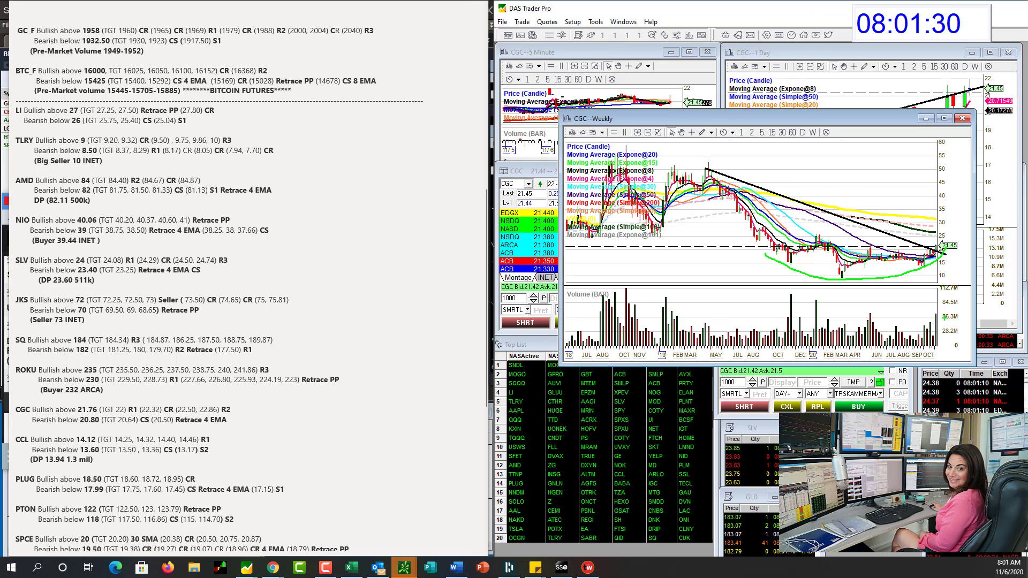
pyautogui.moveTo(923, 307); pyautogui.dragTo(936, 348)
pyautogui.moveTo(939, 309); pyautogui.dragTo(933, 306)
pyautogui.hotkey('ctrl', 'F4')
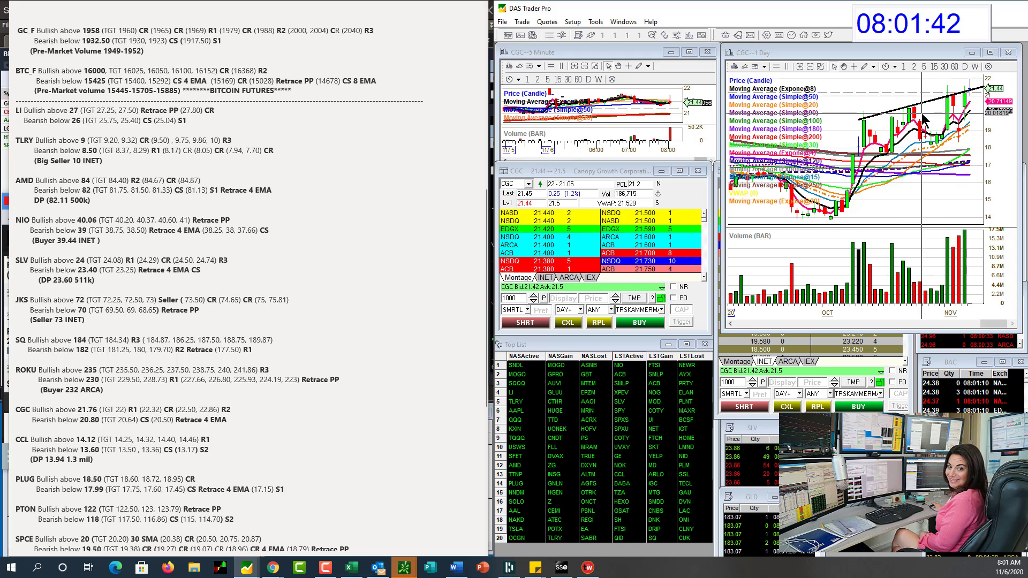
# Load CCL in the linked montage to compare its charts with the noted price levels.
pyautogui.click(509, 183)
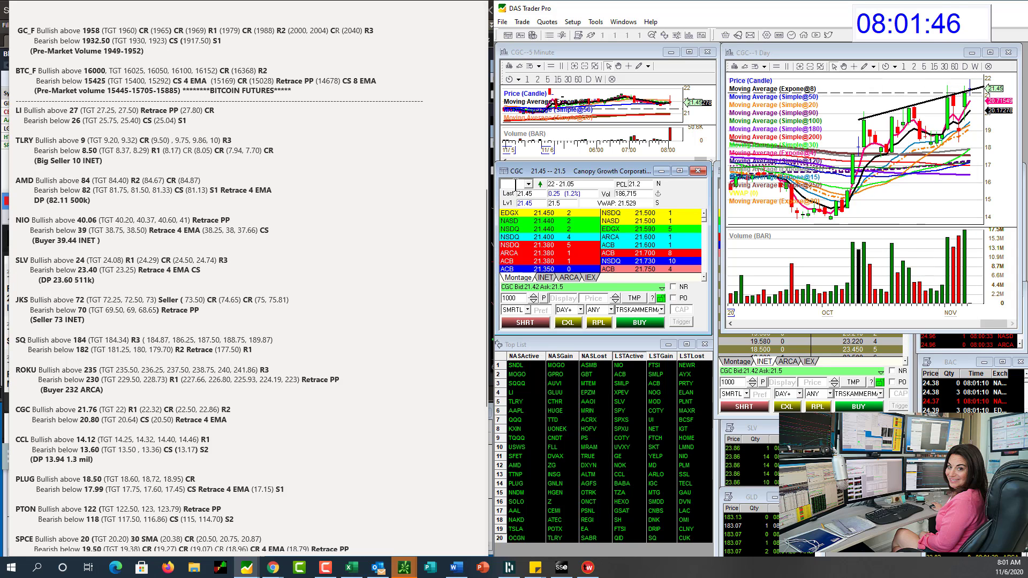
pyautogui.write('CCL')
pyautogui.press('Return')
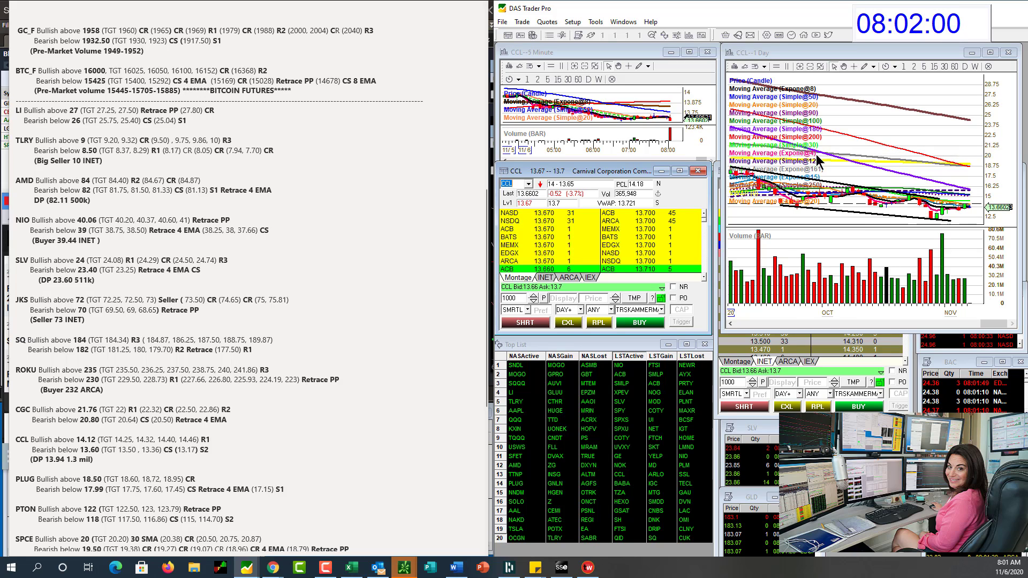
# Bring the end of the notes into view, load PLUG in the montage and narrow its one-day chart to late October and November.
pyautogui.scroll(-5, 329, 266)
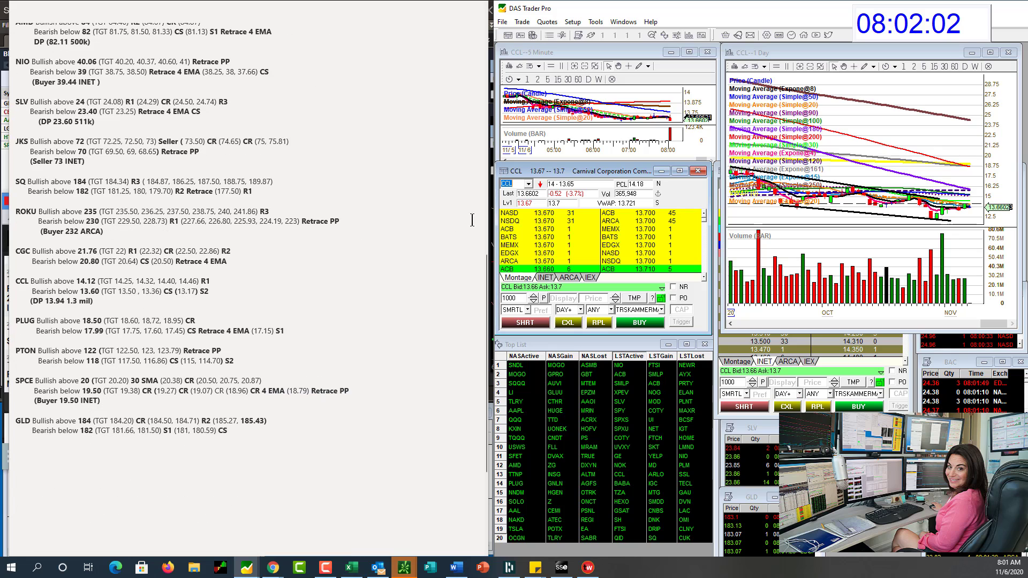
pyautogui.click(517, 185)
pyautogui.write('PLUGT')
pyautogui.press('Return')
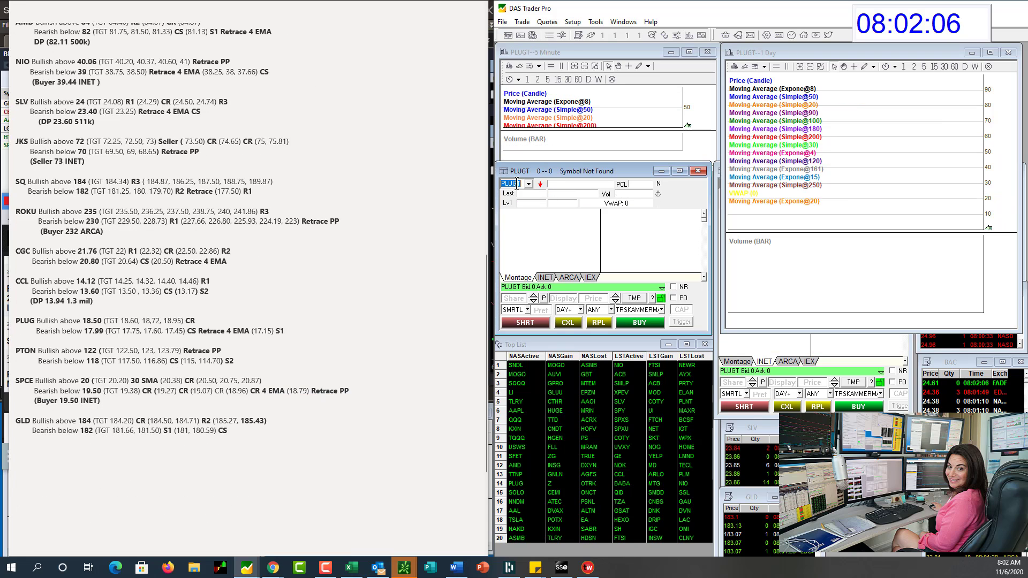
pyautogui.write('PLUG')
pyautogui.press('Return')
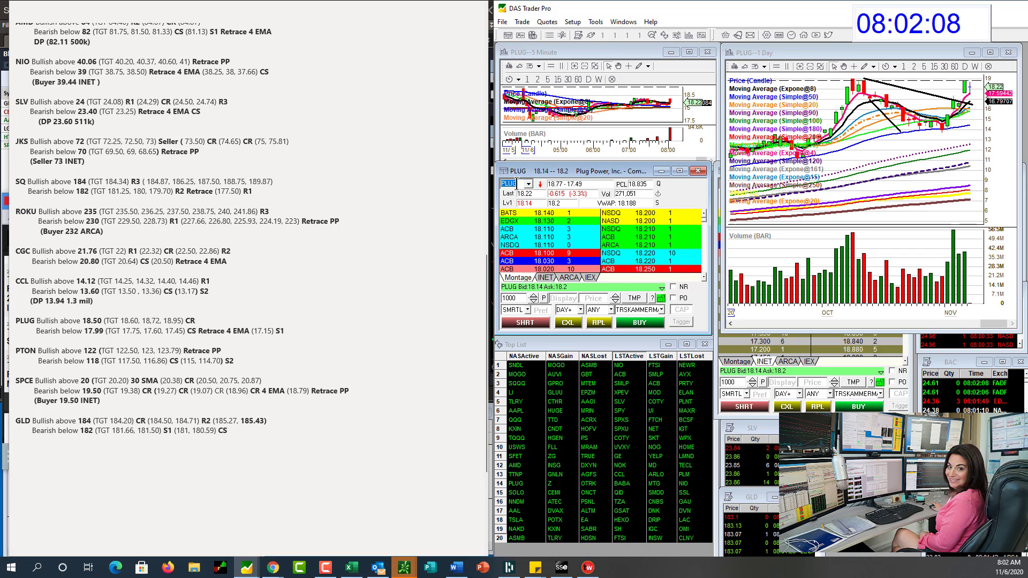
pyautogui.click(804, 66)
pyautogui.click(805, 66)
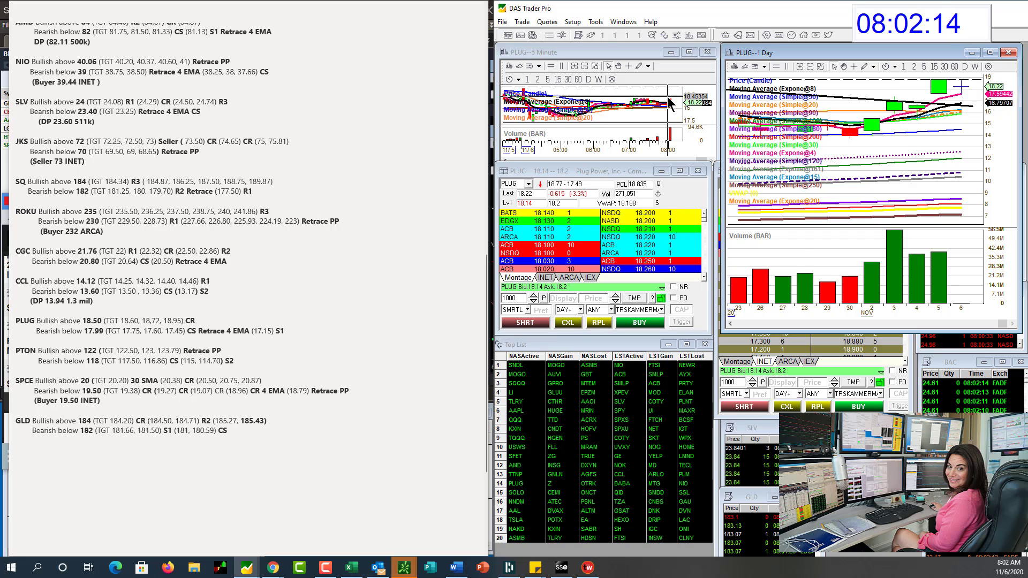
# Replace the montage symbol with PTON to review its five-minute and one-day charts.
pyautogui.click(520, 183)
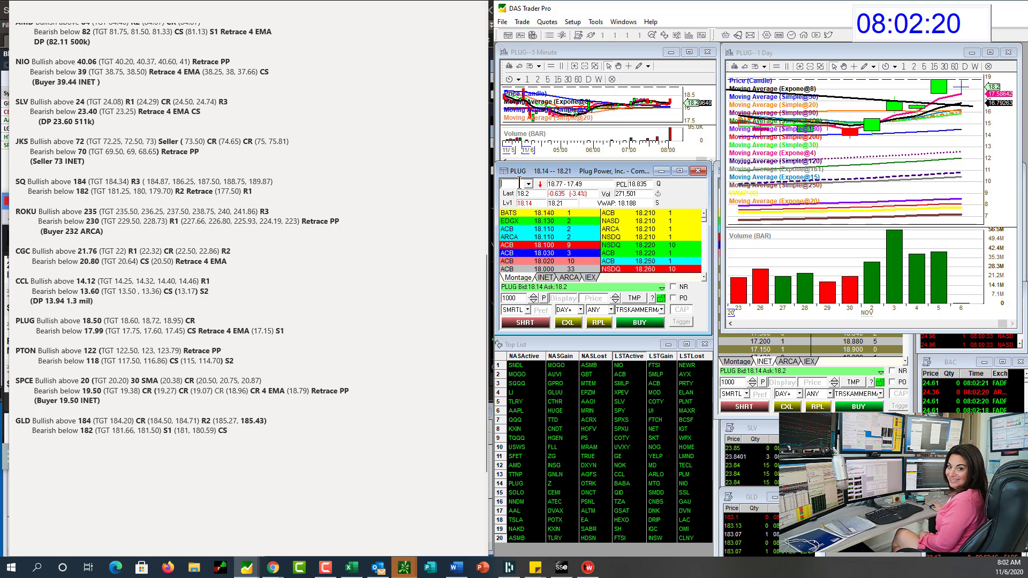
pyautogui.write('PTON')
pyautogui.press('Return')
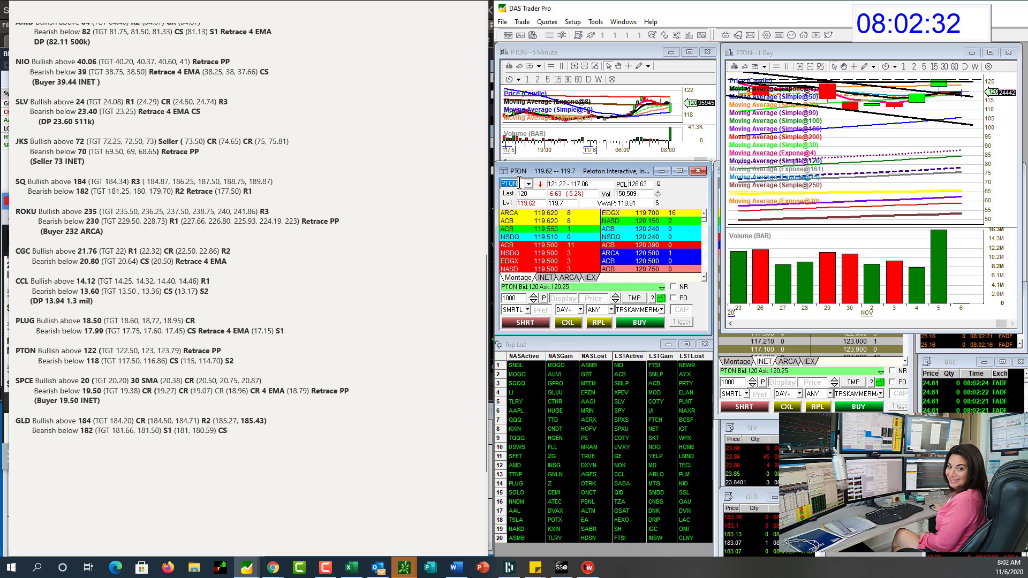
# Load SPCE and GLD one after the other in the linked montage to compare them with the notes.
pyautogui.write('CE')
pyautogui.press('Return')
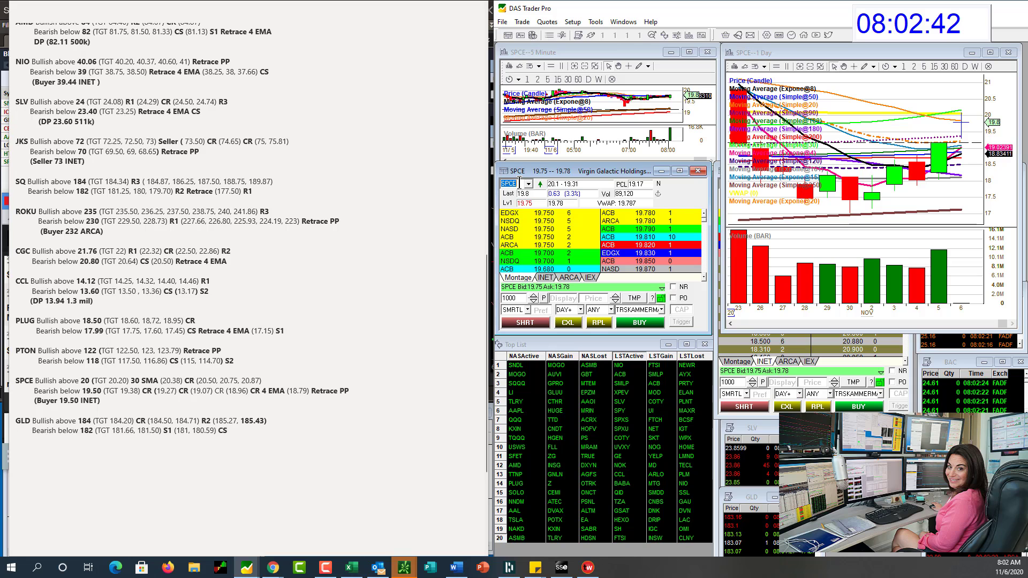
pyautogui.write('GLD')
pyautogui.press('Return')
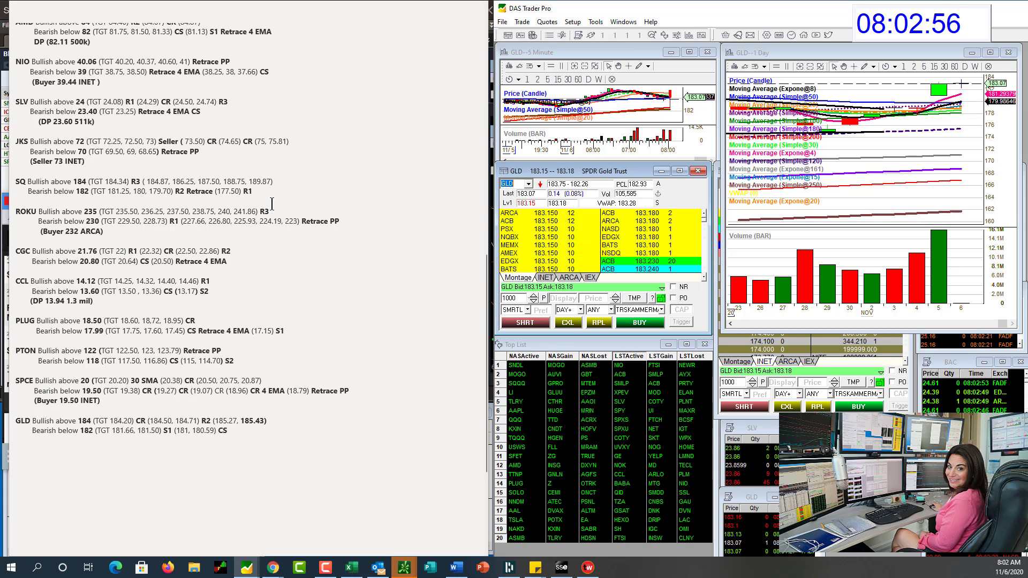
# Return the notes to the QQQ and futures entries above the stock list.
pyautogui.scroll(3, 272, 204)
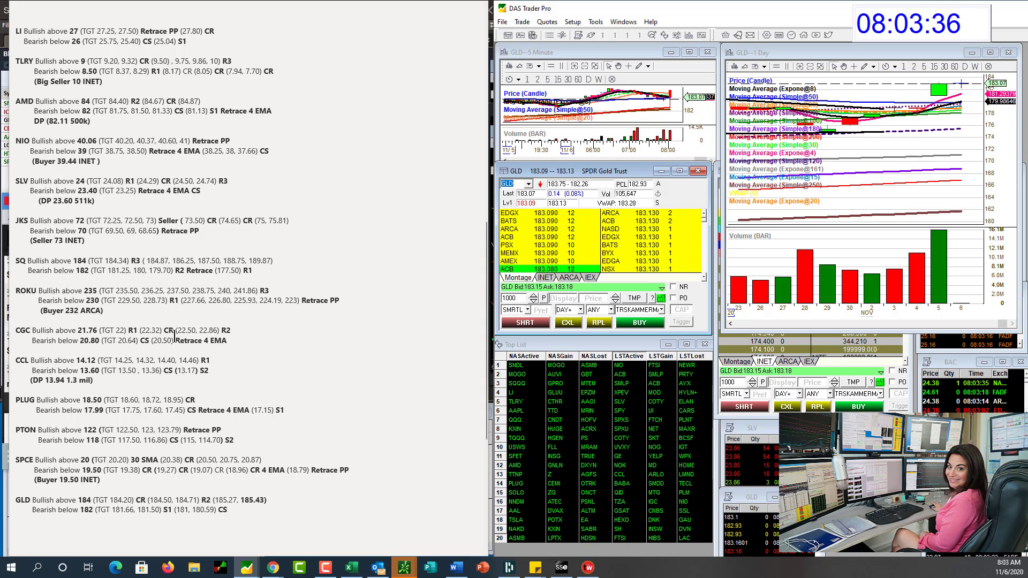
pyautogui.scroll(3, 177, 329)
pyautogui.scroll(15, 177, 329)
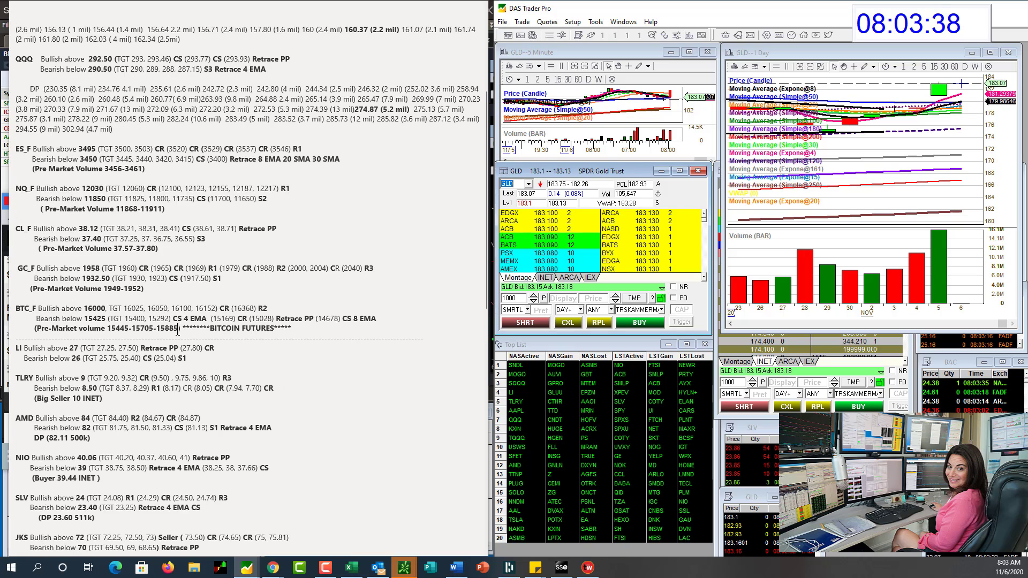